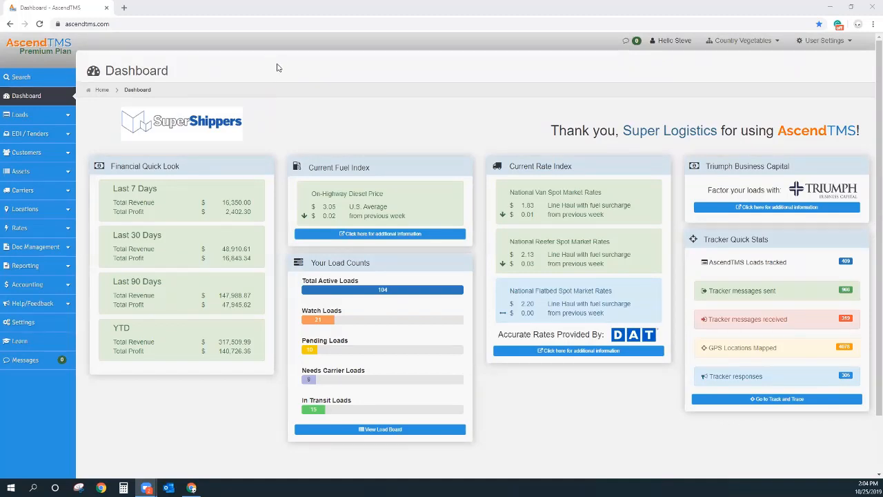
Step: Open the alert configuration page from the company settings to view the existing automated alerts
left_click(28, 323)
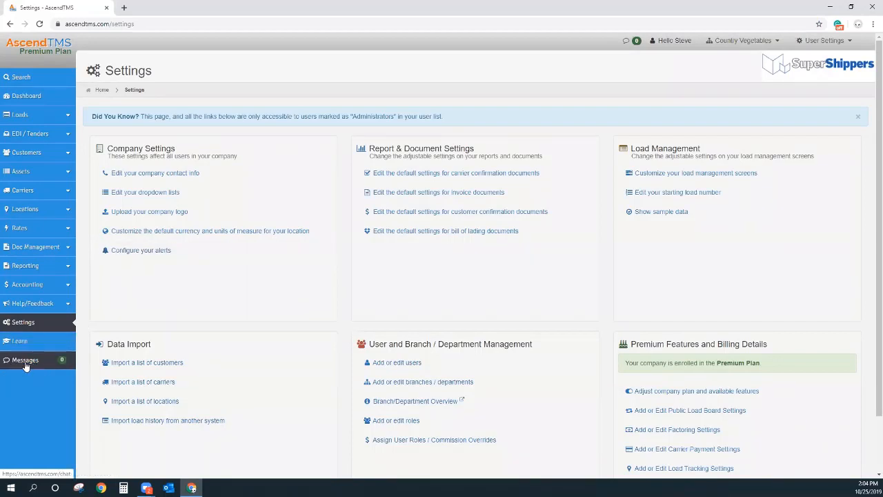
left_click(144, 253)
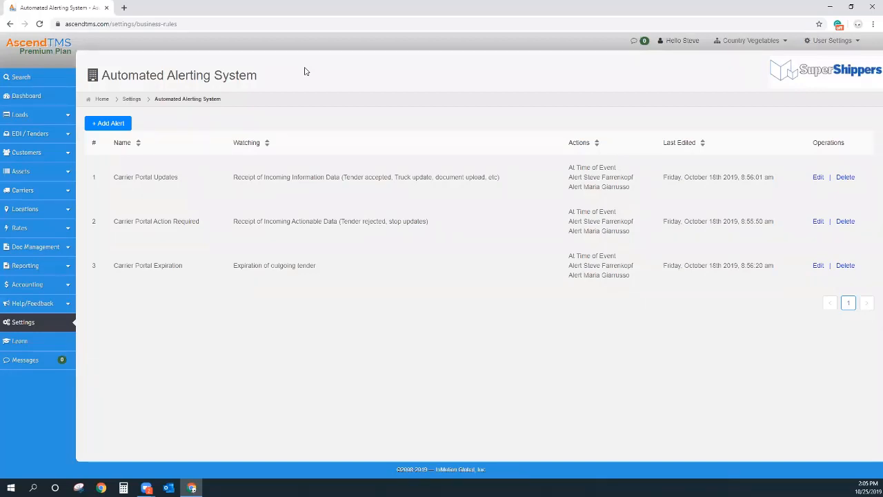
Step: Return to the company settings and open the AscendPortal settings
left_click(42, 329)
scroll(564, 262, "down", 1)
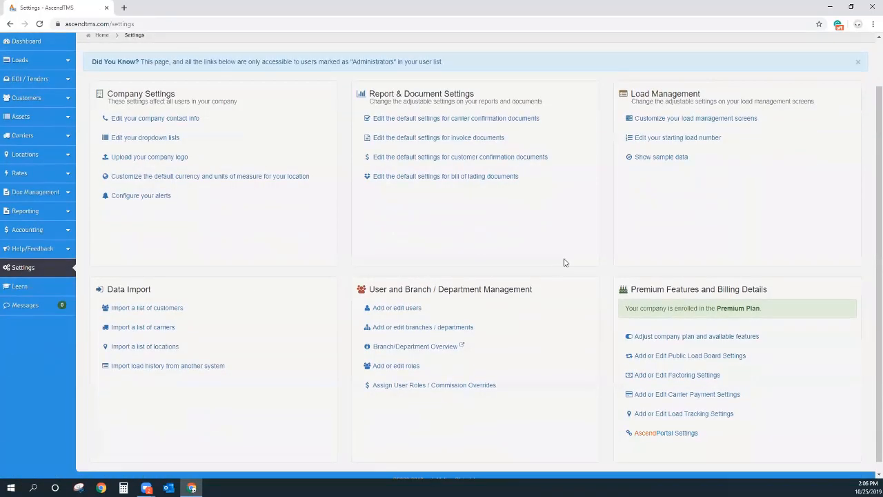
scroll(586, 276, "down", 1)
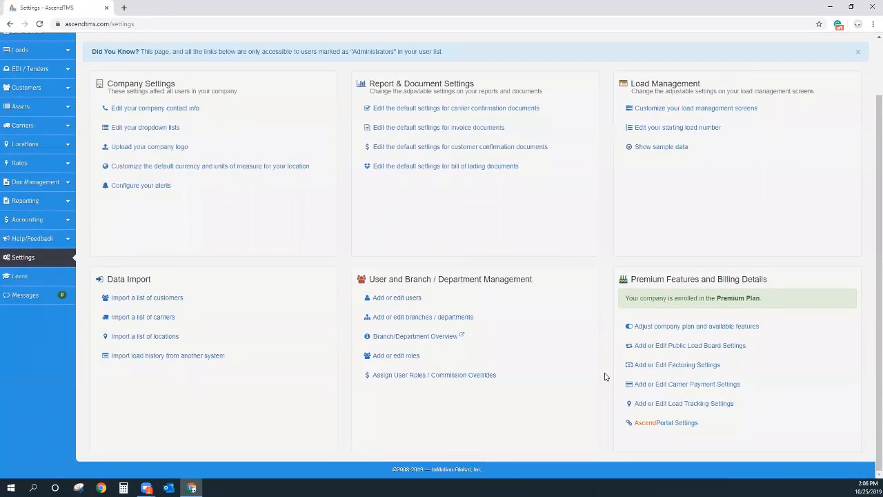
left_click(668, 424)
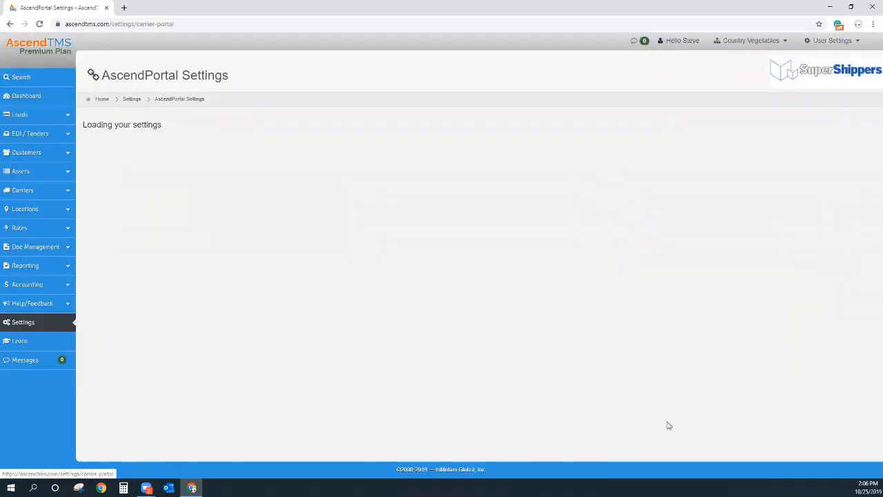
scroll(372, 262, "down", 2)
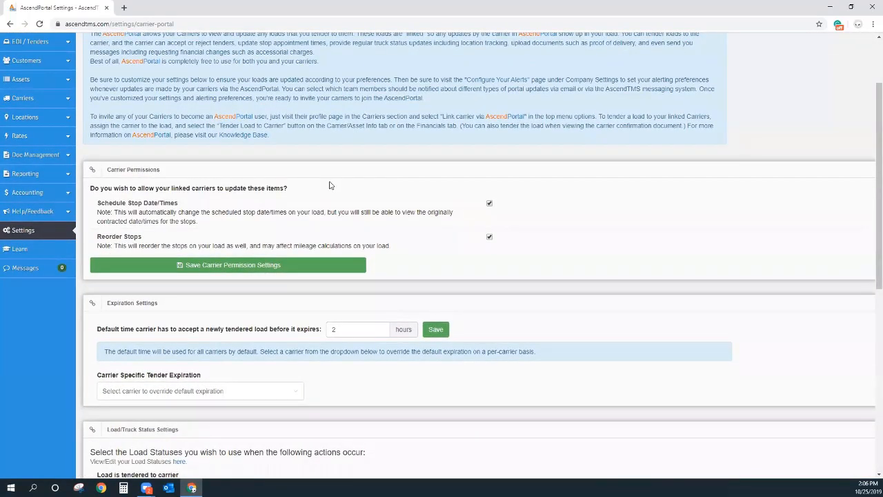
left_click(489, 204)
left_click(489, 237)
left_click(489, 204)
left_click(489, 237)
Step: Look through the carriers that can override the default tender expiration without selecting one
scroll(503, 205, "down", 3)
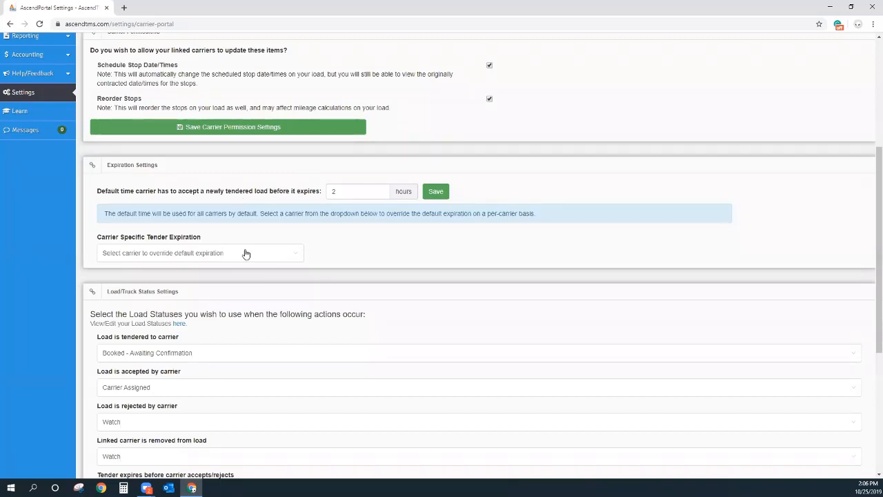
left_click(216, 252)
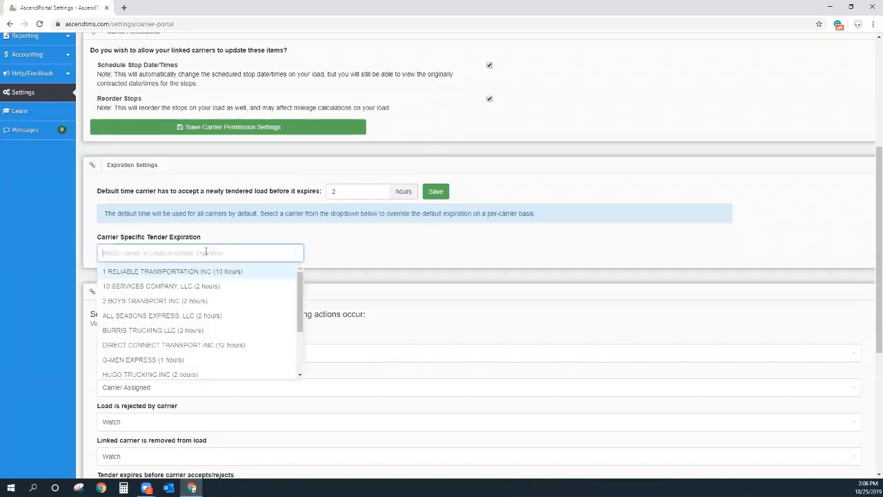
scroll(168, 316, "down", 1)
scroll(169, 316, "up", 1)
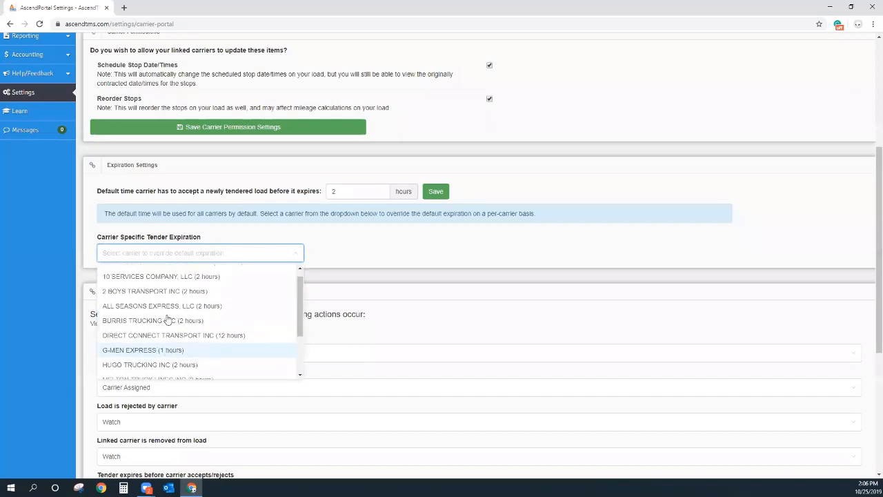
left_click(324, 245)
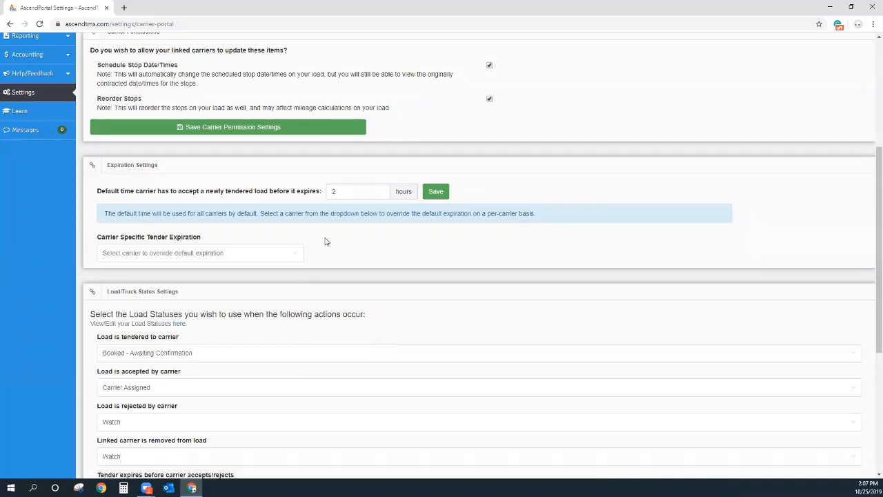
Step: Review the load status and truck status mappings used for carrier actions and updates in AscendPortal
scroll(326, 242, "down", 2)
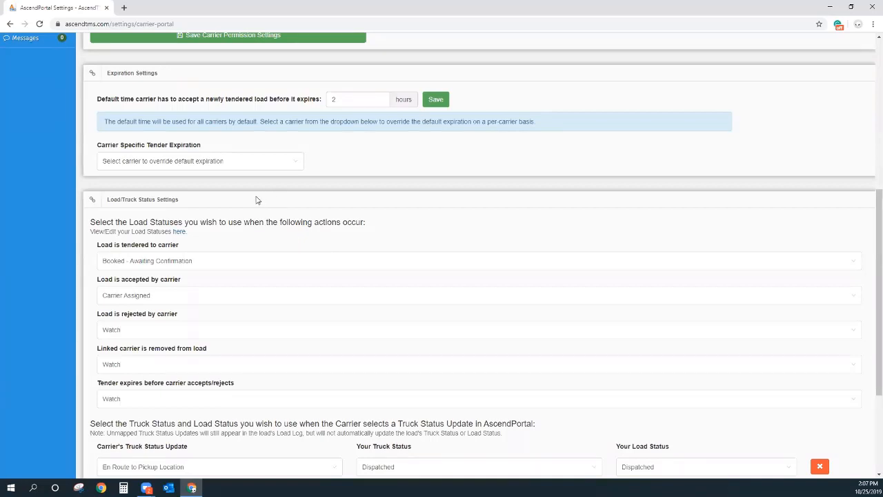
scroll(256, 200, "down", 2)
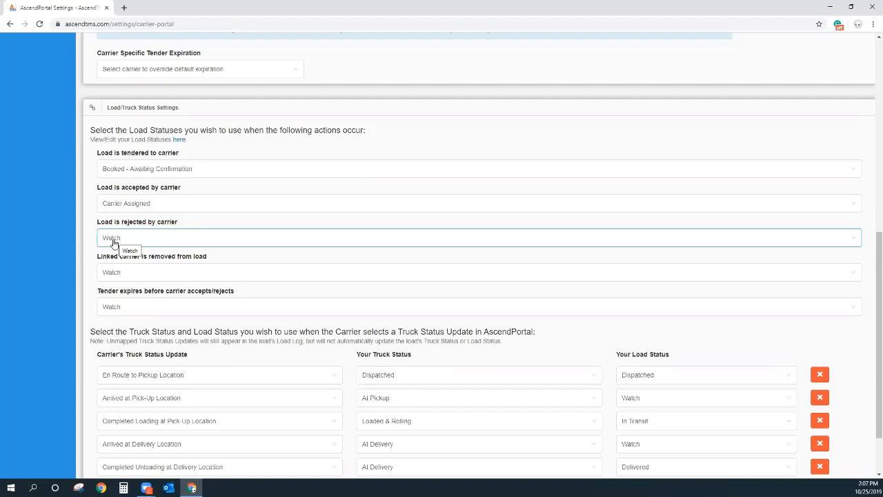
left_click(290, 339)
scroll(289, 339, "up", 3)
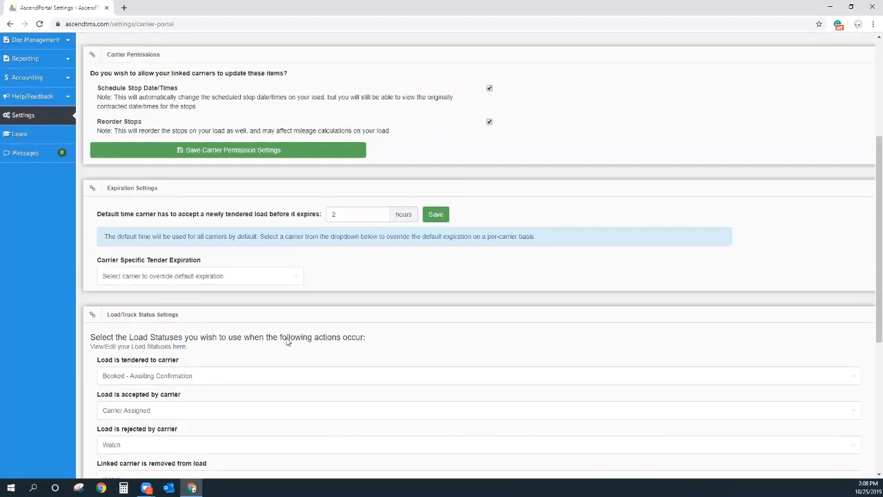
scroll(289, 341, "up", 3)
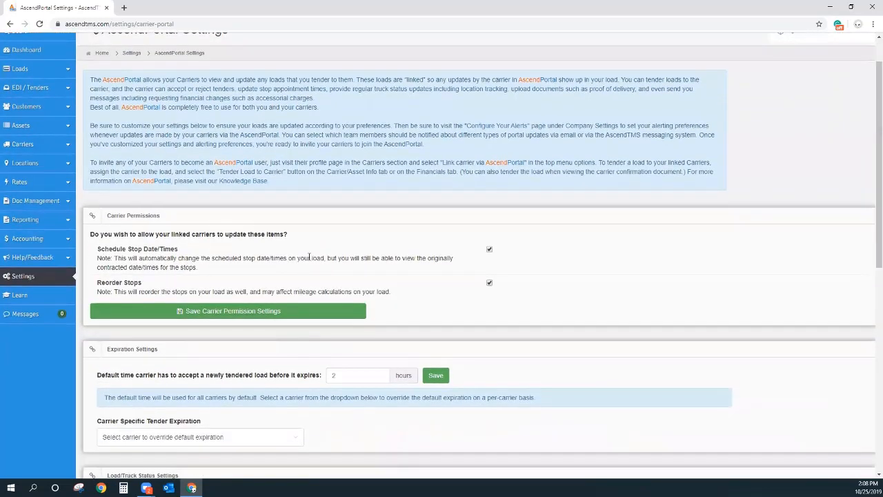
scroll(309, 257, "up", 1)
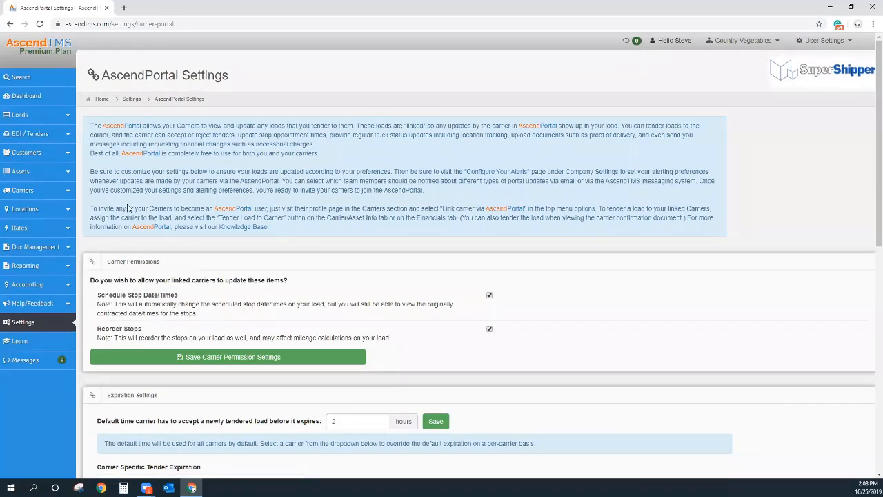
Step: Open the carrier list and copy the primary e-mail address of MoveIT Trucking
left_click(21, 190)
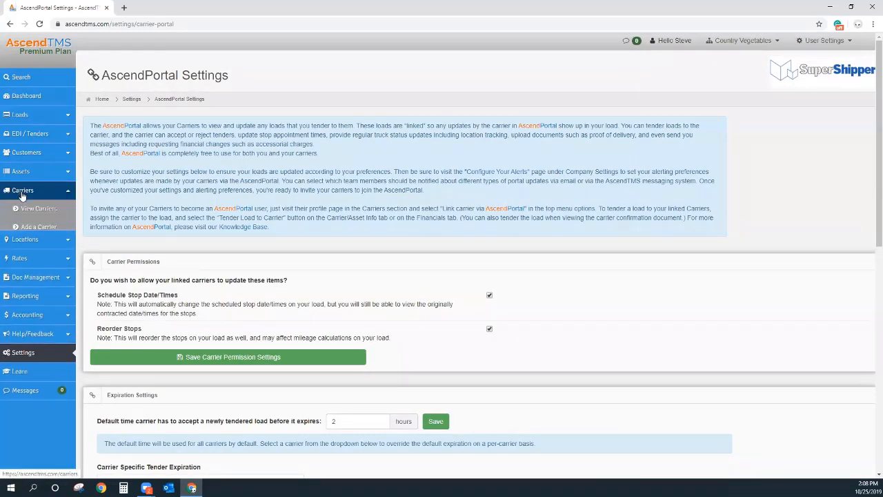
left_click(31, 208)
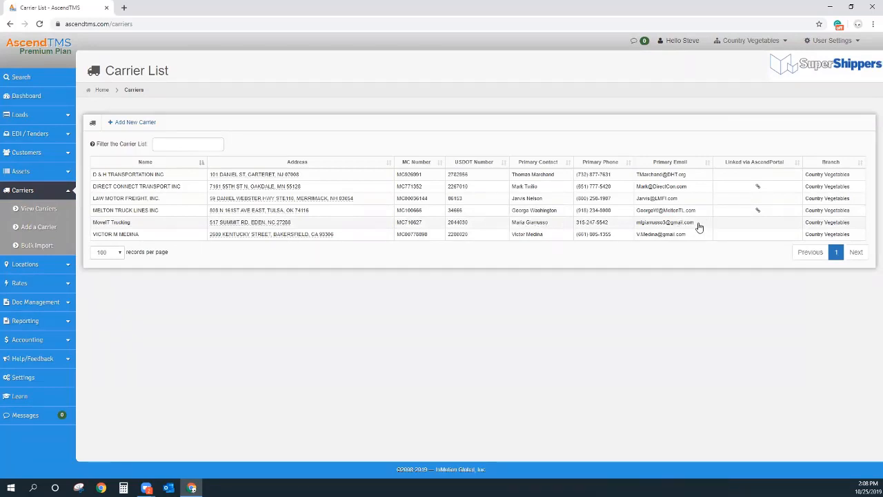
left_click_drag(694, 223, 636, 227)
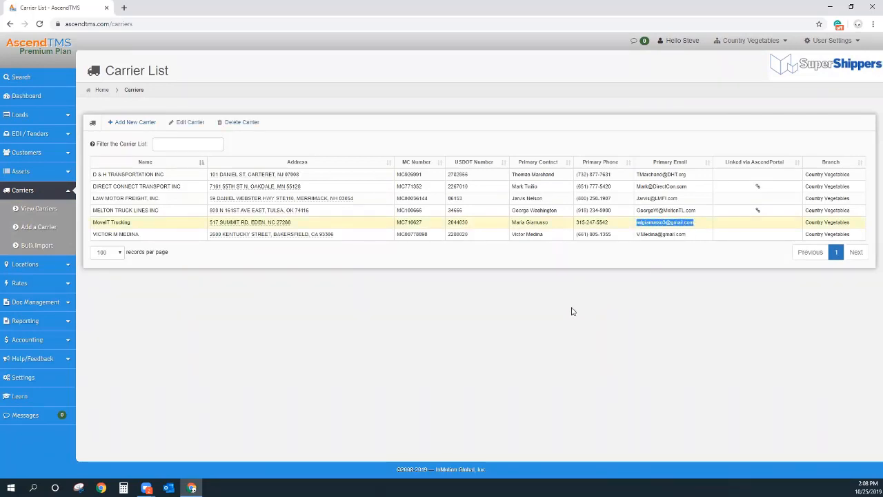
Step: Edit the MoveIT Trucking carrier and send an AscendPortal link invitation to its copied e-mail address
left_click(188, 124)
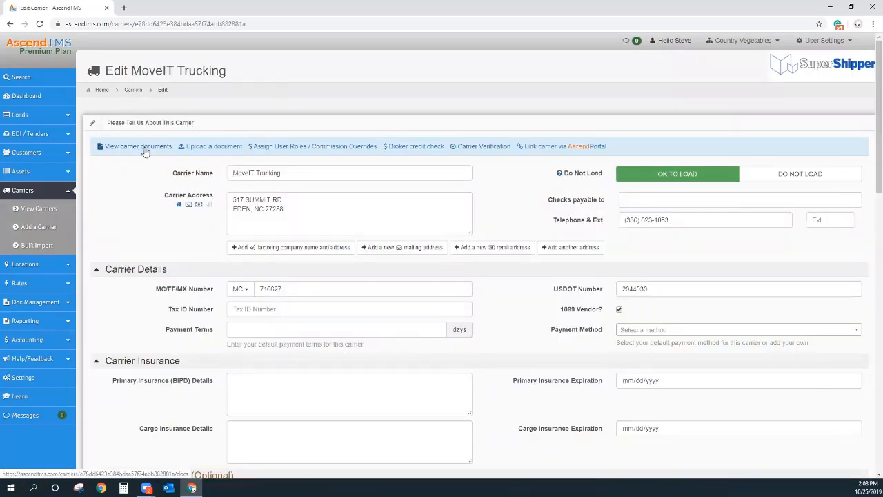
left_click(546, 148)
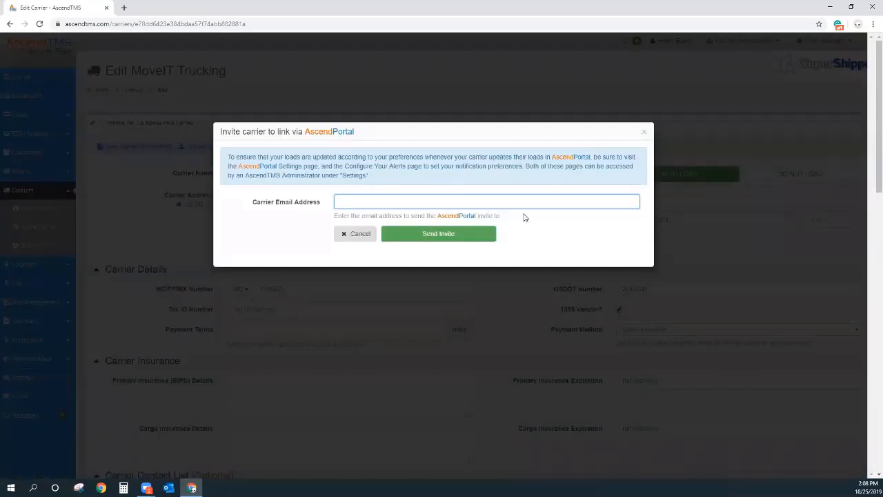
key("ctrl+v")
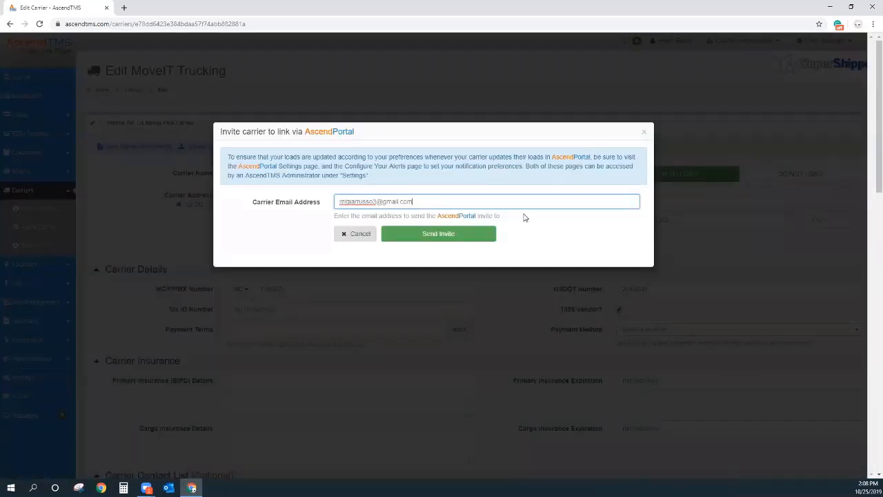
left_click(436, 235)
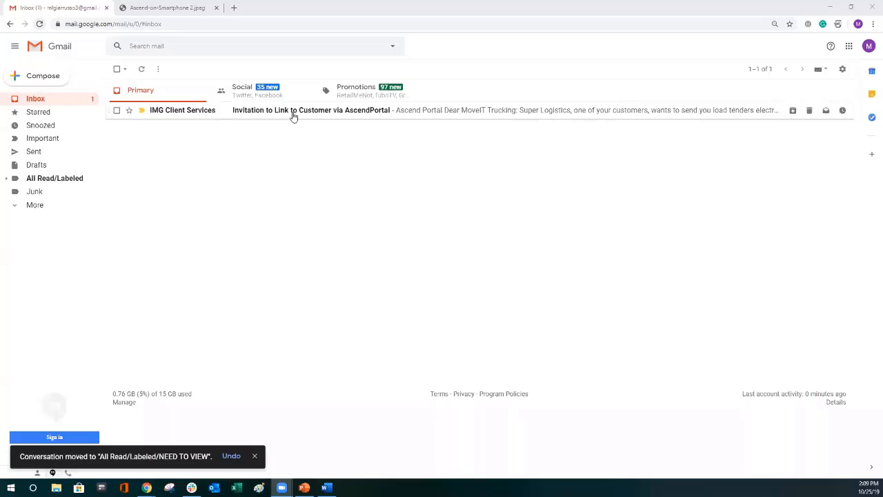
Step: In the carrier's Gmail inbox, open the "Invitation to Link to Customer via AscendPortal" message and follow its acceptance link to the signup form
left_click(329, 118)
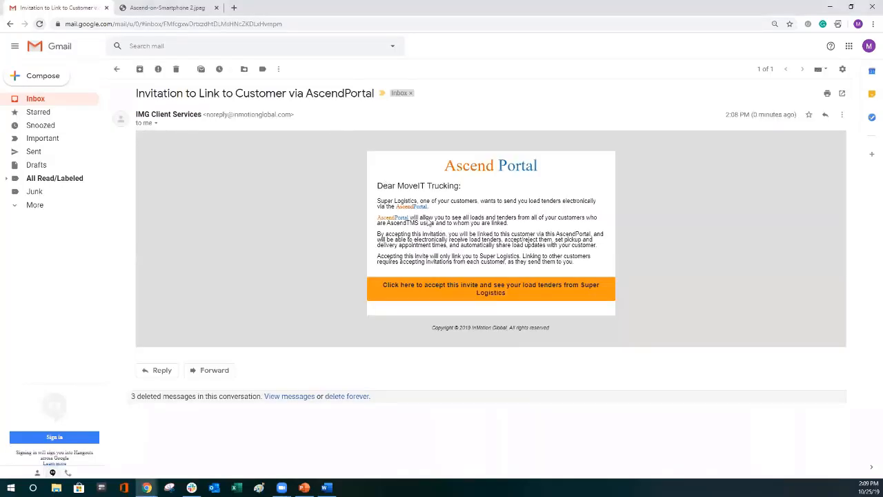
left_click(445, 289)
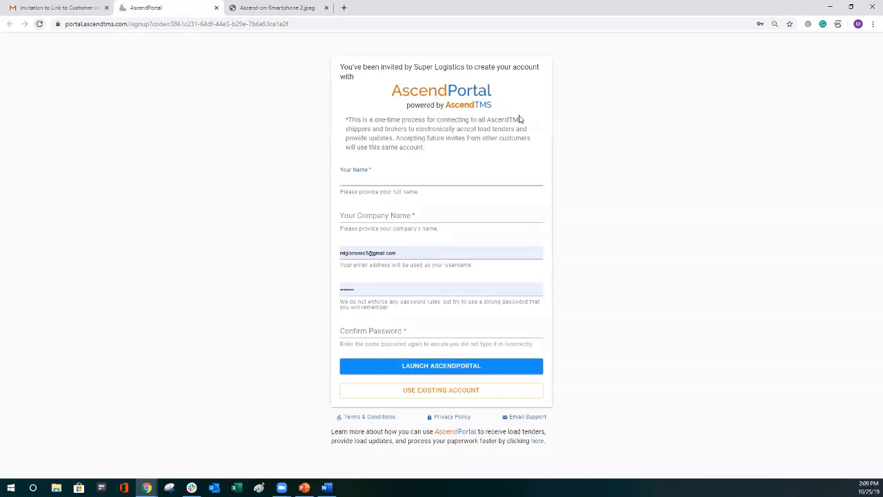
left_click(524, 180)
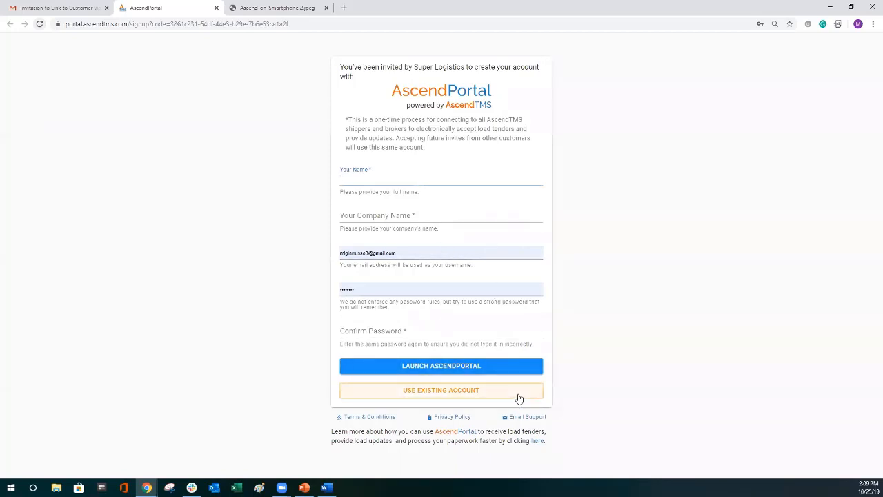
Step: Sign in to AscendPortal with the existing carrier account and accept the link invitation from Super Logistics
left_click(445, 397)
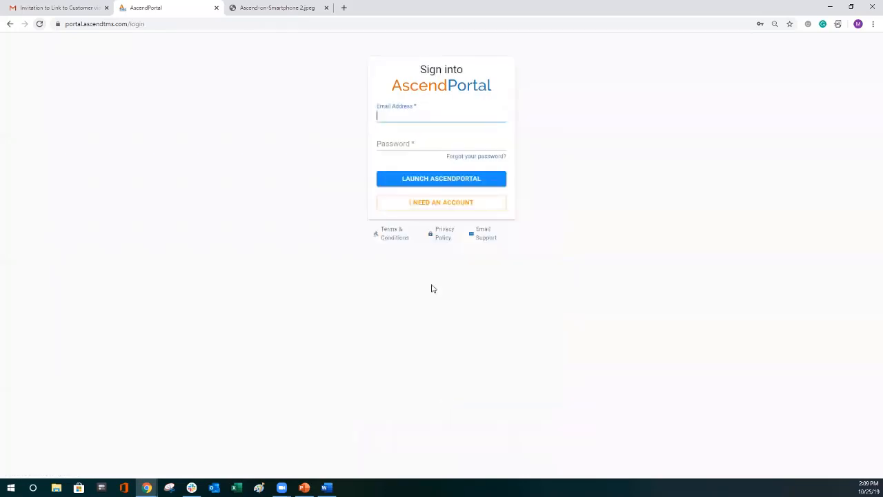
left_click(446, 185)
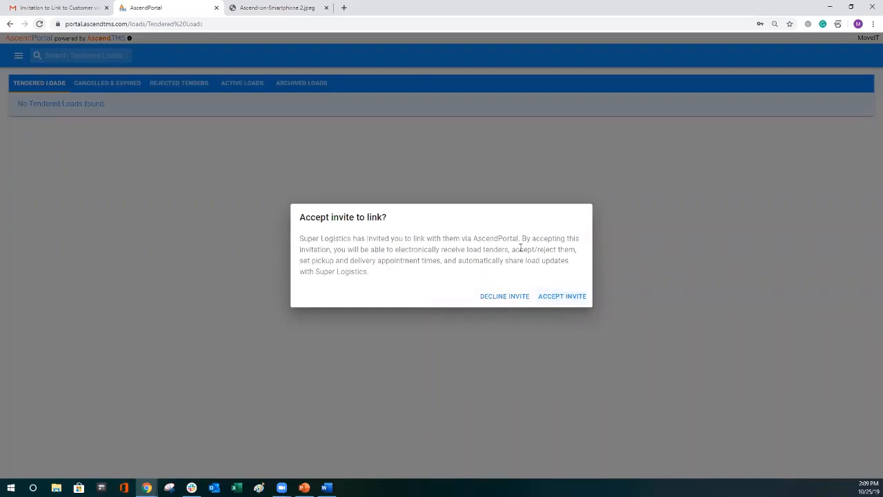
left_click(578, 298)
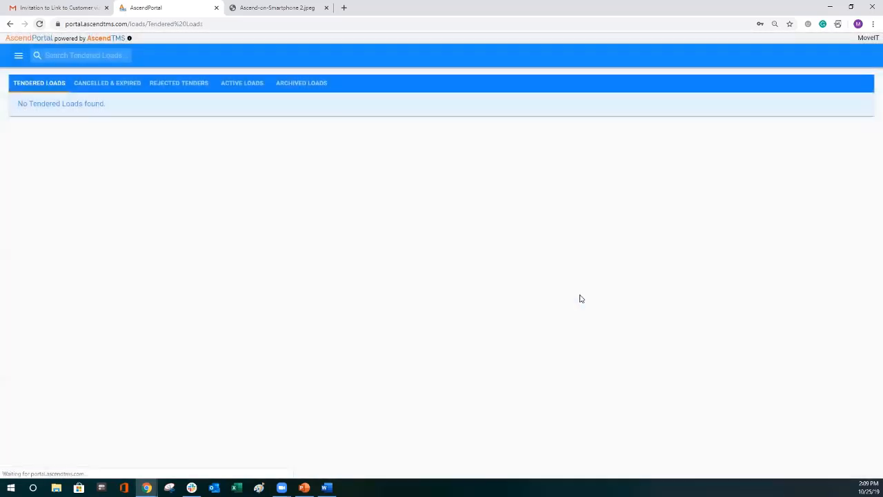
Step: View the carrier's active loads and open the user management page in AscendPortal
left_click(246, 84)
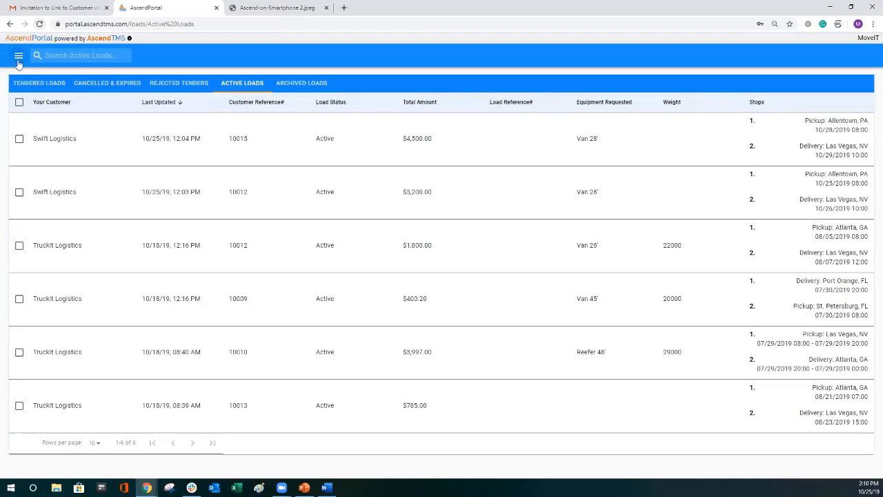
left_click(19, 57)
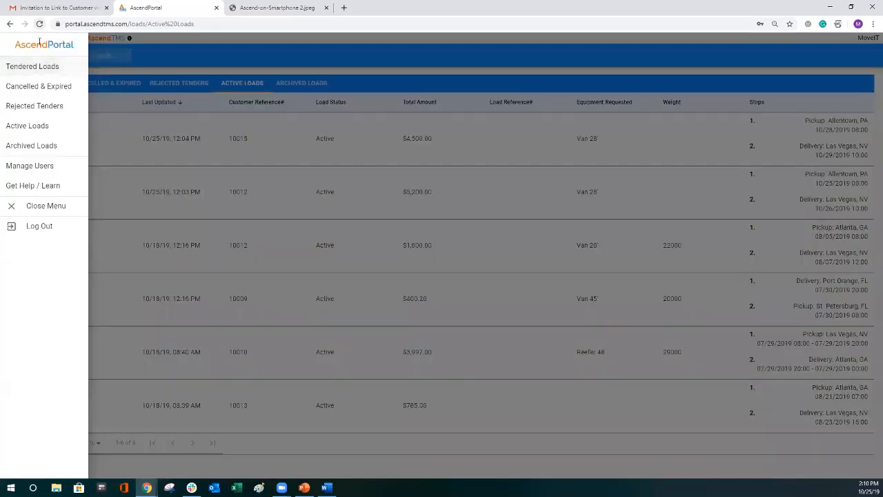
left_click(43, 167)
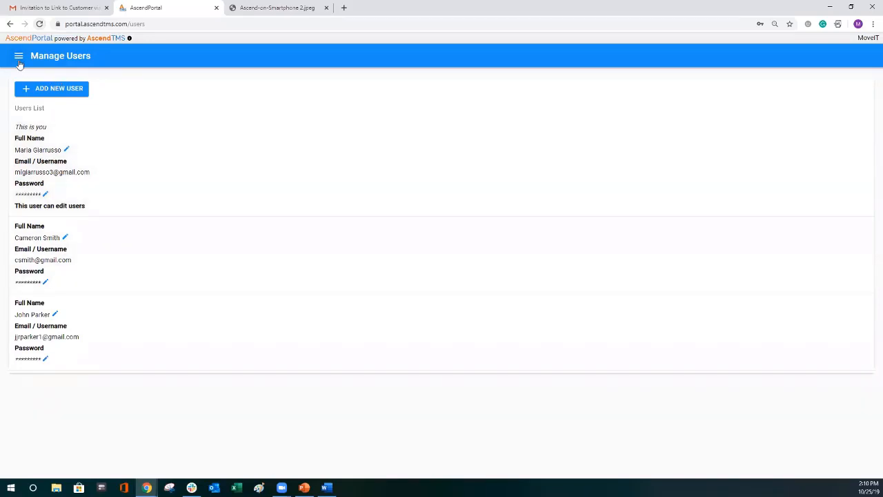
Step: Go back to the active loads list and switch to the tendered loads
left_click(19, 58)
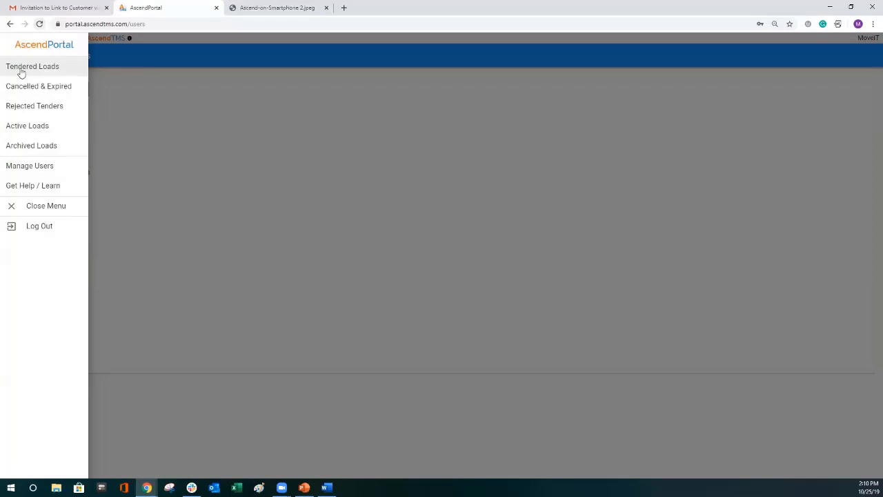
left_click(31, 126)
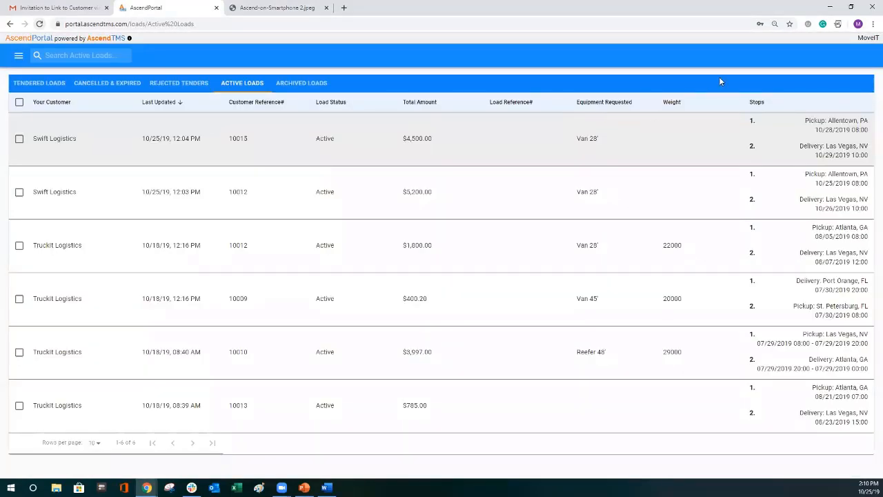
left_click(58, 89)
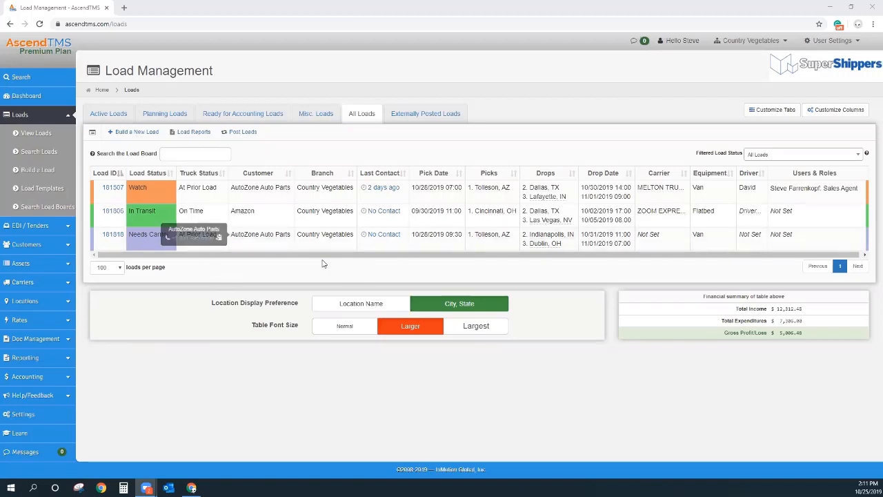
Step: Switch to AscendTMS Load Management and open the AutoZone Auto Parts load with status Needs Carrier
left_click(373, 240)
left_click(440, 153)
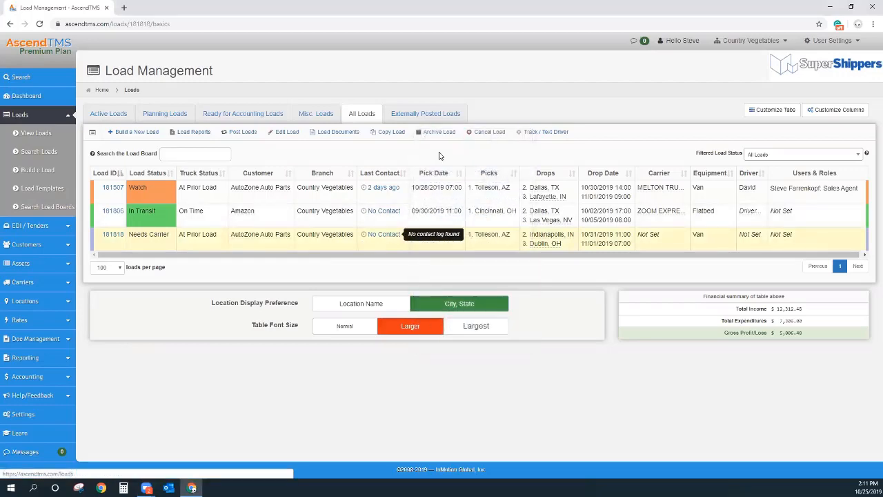
Step: Assign MoveIT Trucking to the load as an outside carrier
left_click(269, 120)
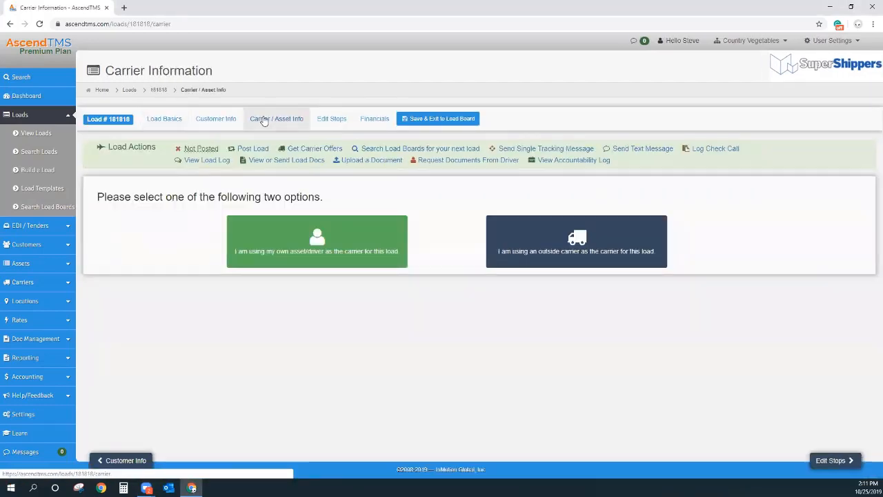
left_click(524, 242)
left_click(273, 220)
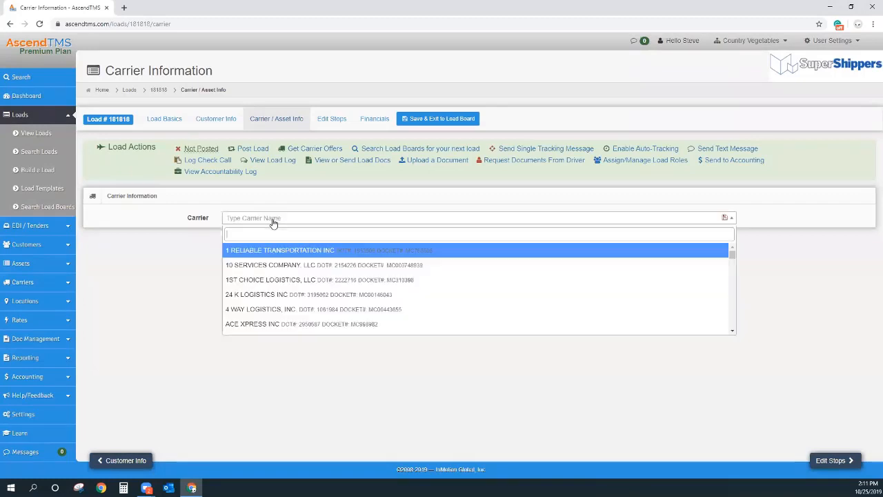
type("move")
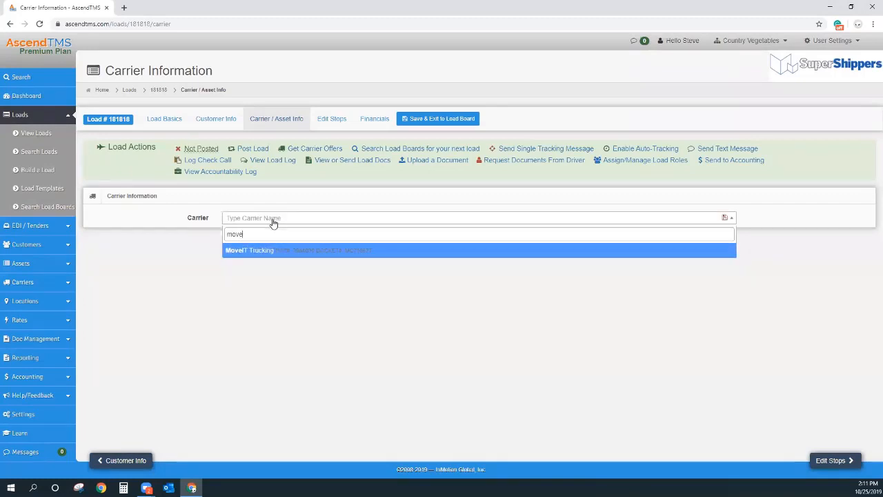
left_click(256, 251)
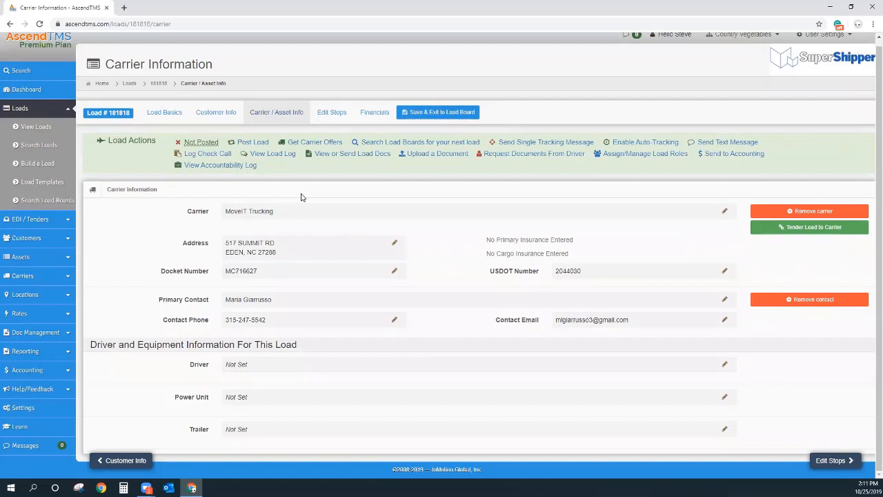
Step: Review the load's pickup and delivery stops and display the carrier route map with all stops
left_click(324, 115)
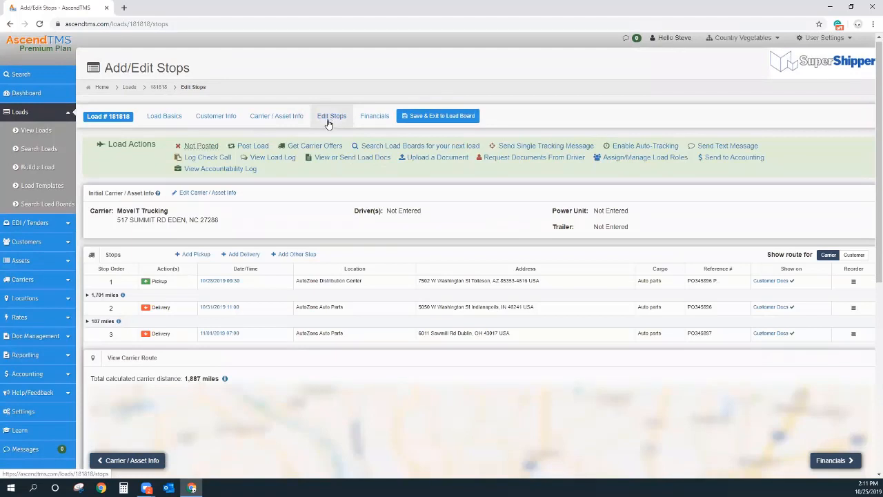
scroll(329, 122, "down", 2)
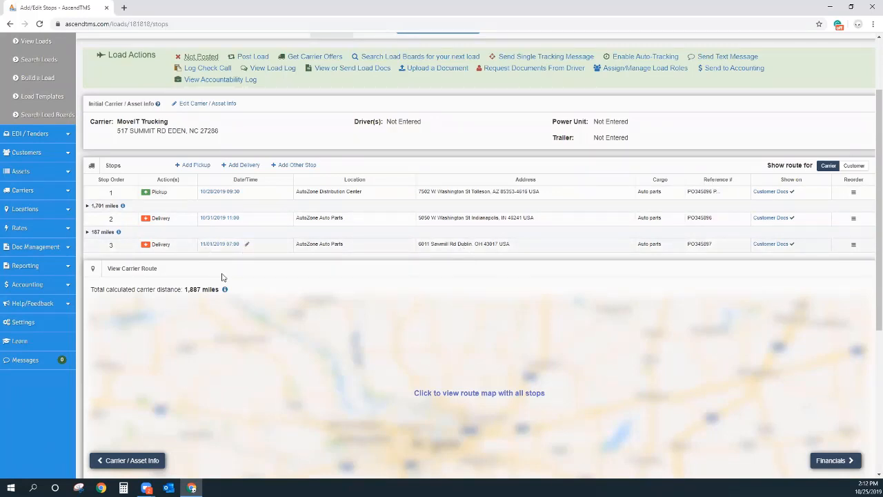
mouse_move(196, 291)
scroll(198, 298, "down", 2)
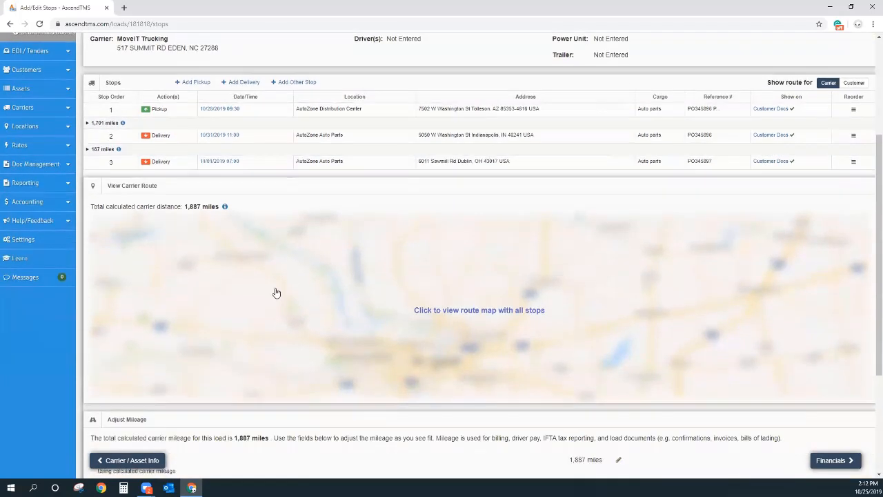
left_click(427, 299)
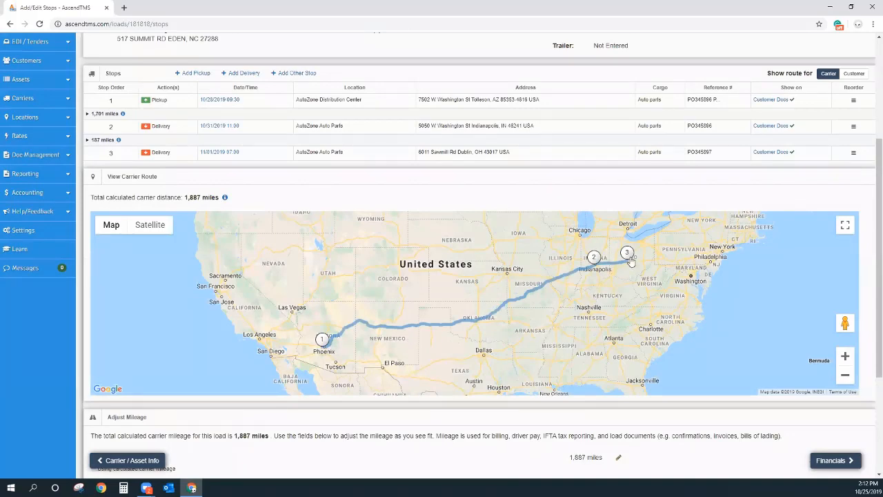
scroll(630, 261, "up", 3)
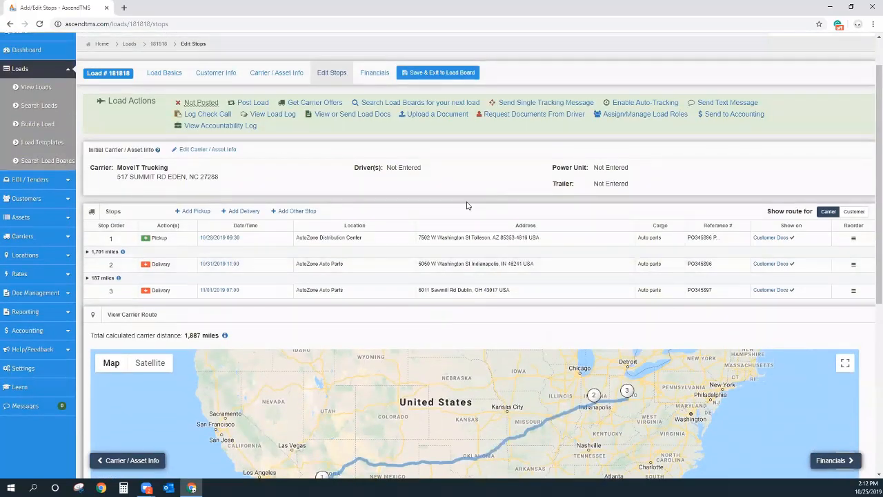
scroll(466, 206, "up", 2)
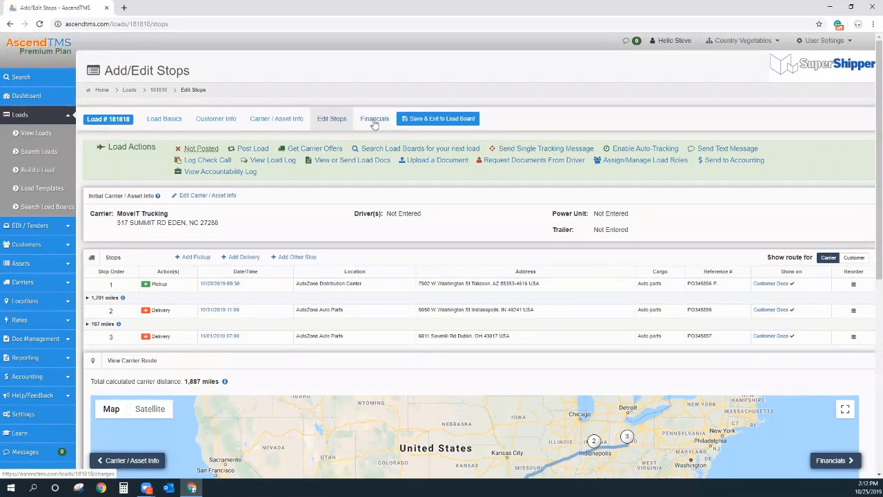
Step: Start a new expense item in the load's financials and make it payable to MoveIT Trucking
left_click(374, 119)
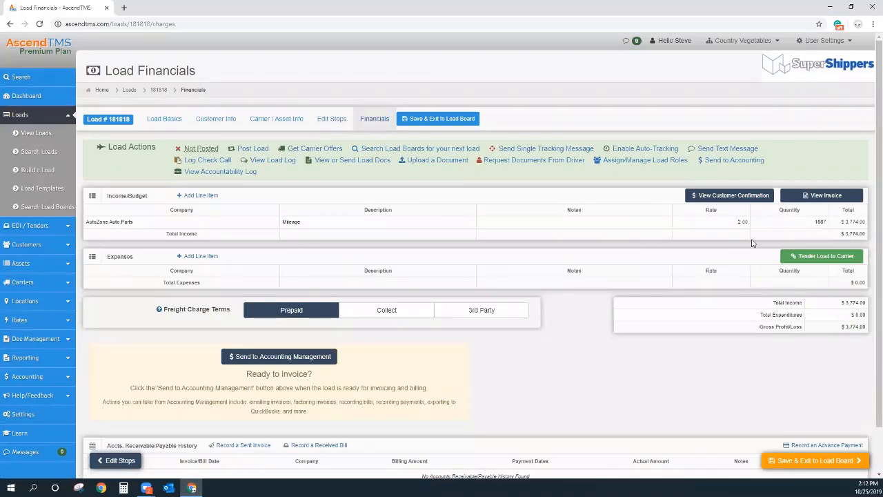
left_click(199, 258)
left_click(353, 114)
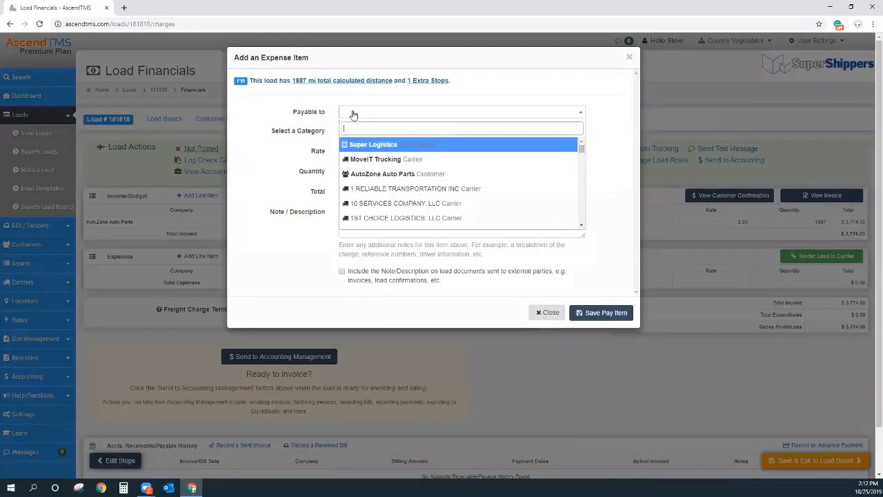
type("S")
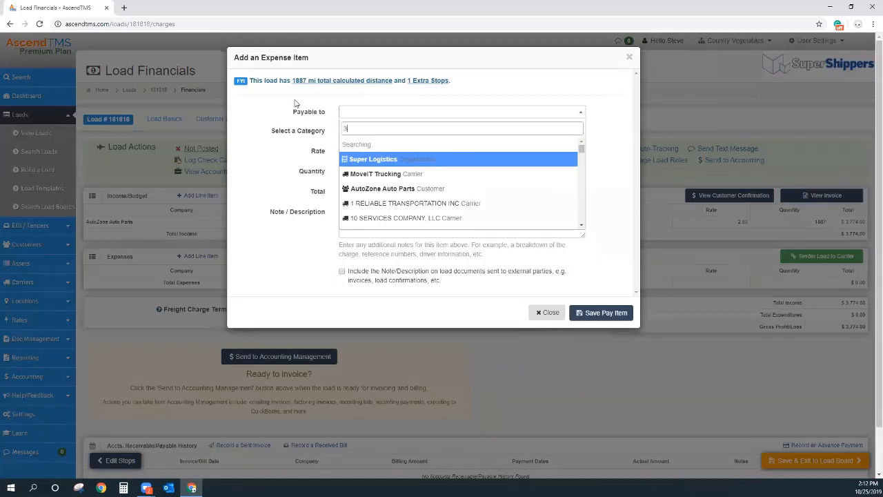
left_click(341, 114)
left_click(357, 112)
left_click(359, 153)
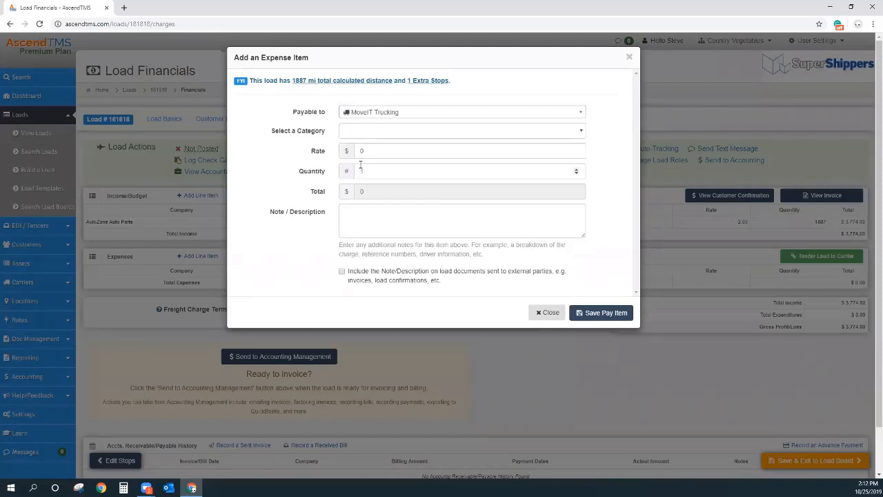
Step: Set the expense category to Flat Rate with a rate of 3350 and save the pay item
left_click(355, 133)
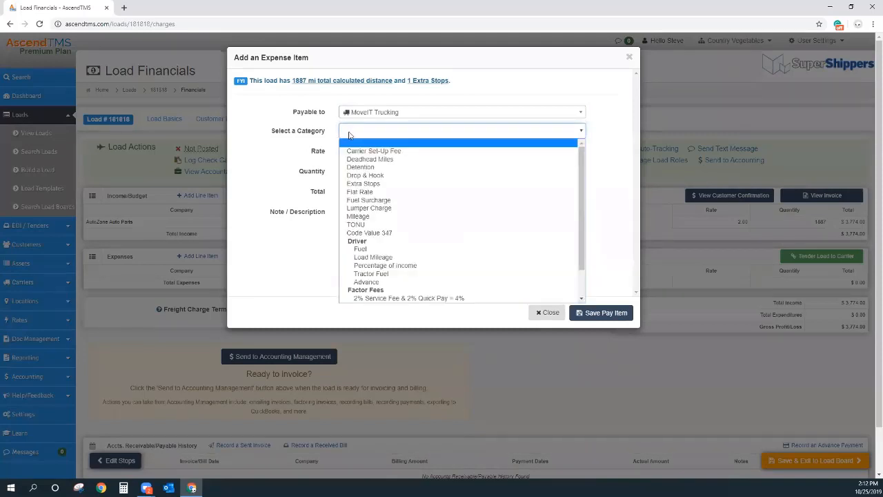
left_click(359, 191)
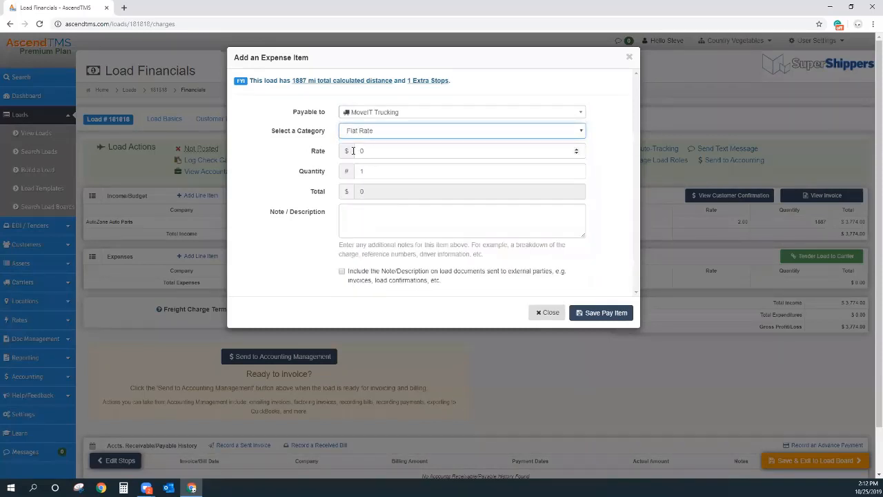
left_click(353, 151)
type("3350")
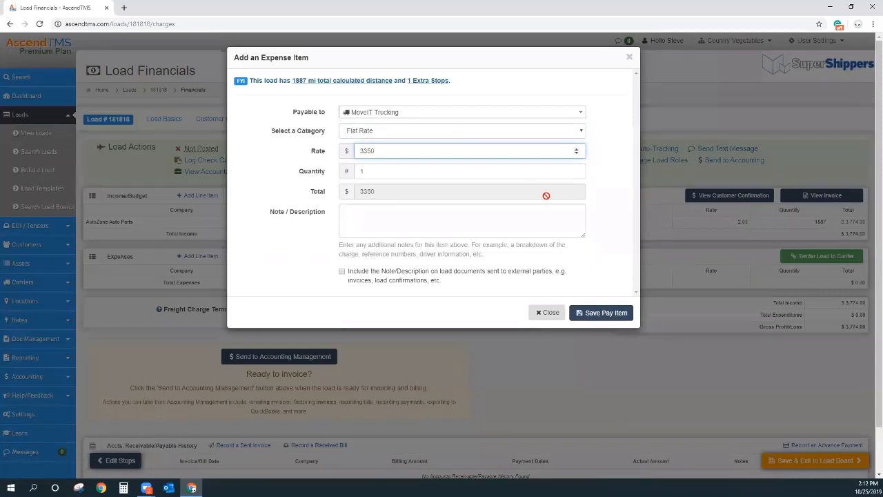
left_click(591, 318)
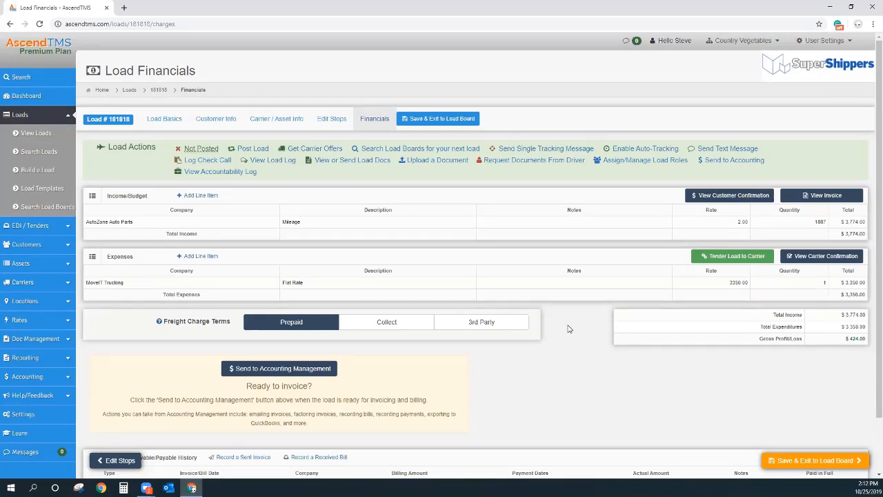
Step: Preview the load's carrier confirmation document, read through its stops and pay items, and return to the document list
left_click(352, 161)
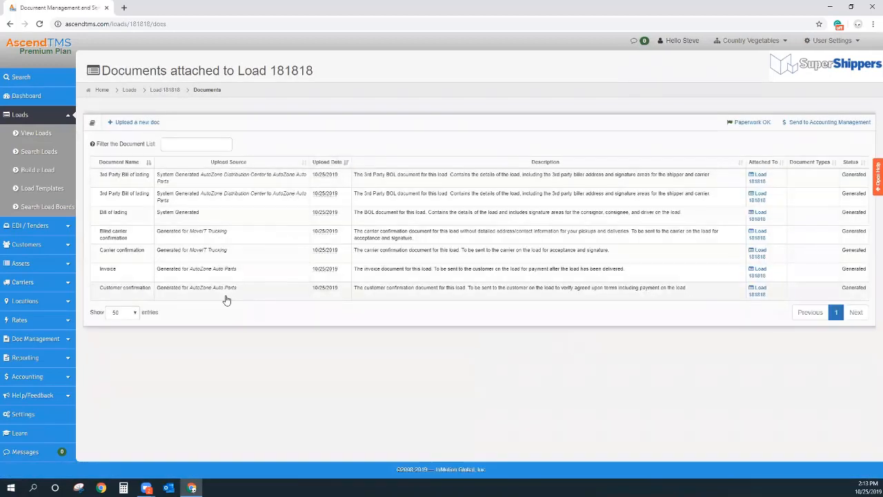
left_click(127, 256)
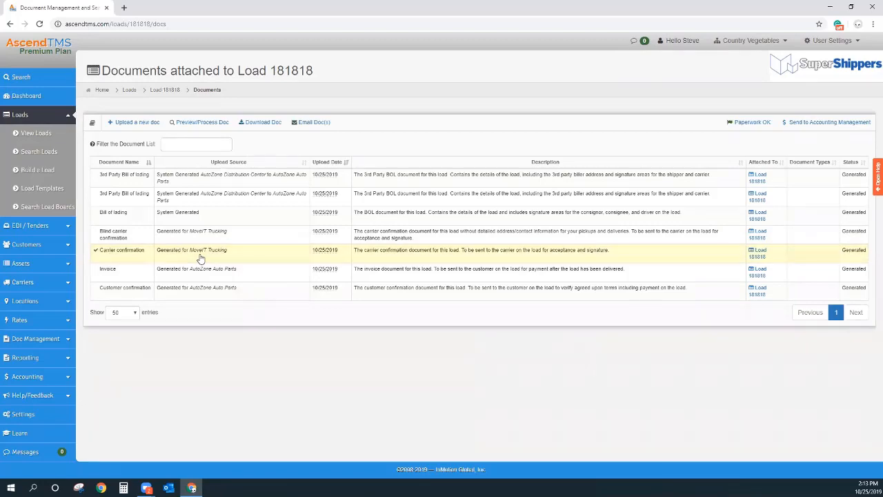
left_click(200, 122)
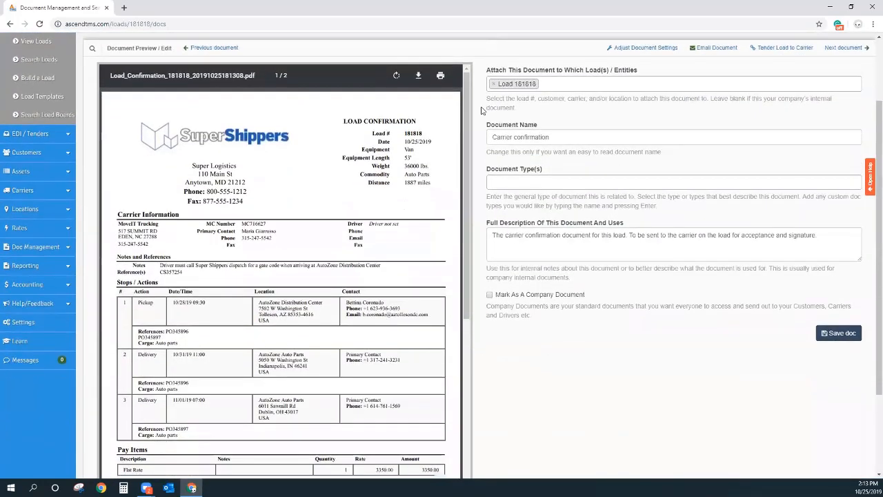
scroll(481, 111, "down", 1)
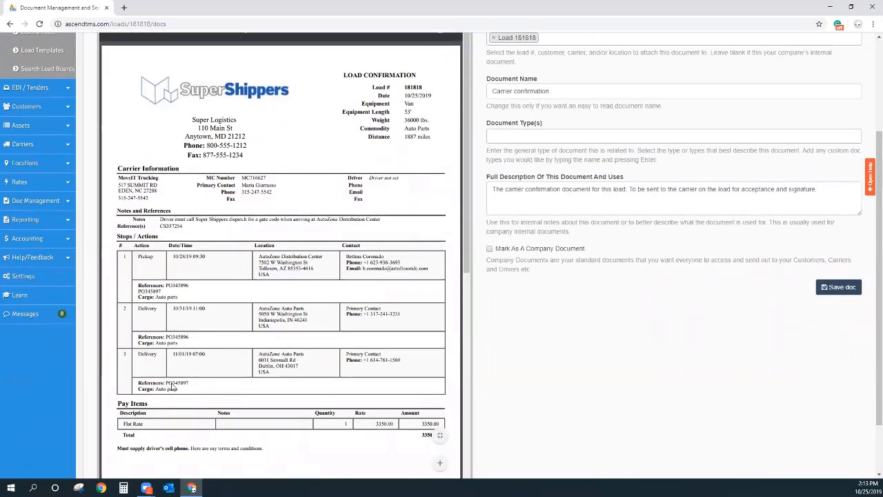
scroll(155, 380, "down", 1)
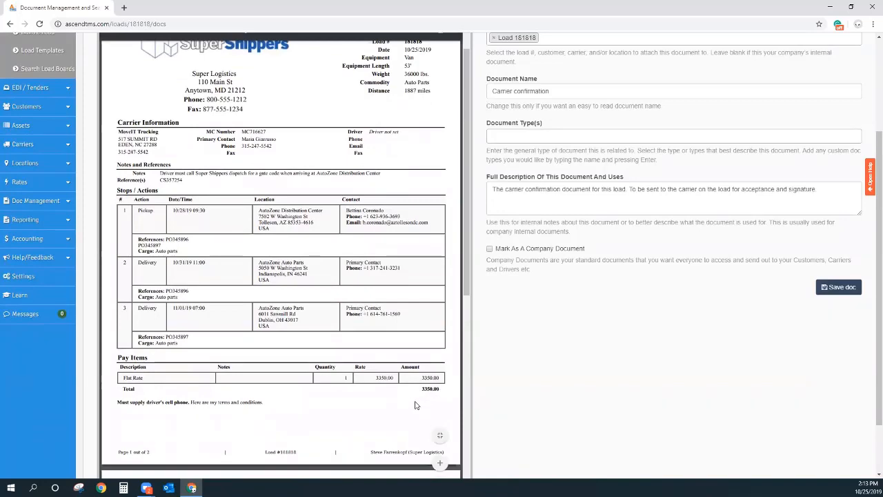
scroll(487, 386, "up", 3)
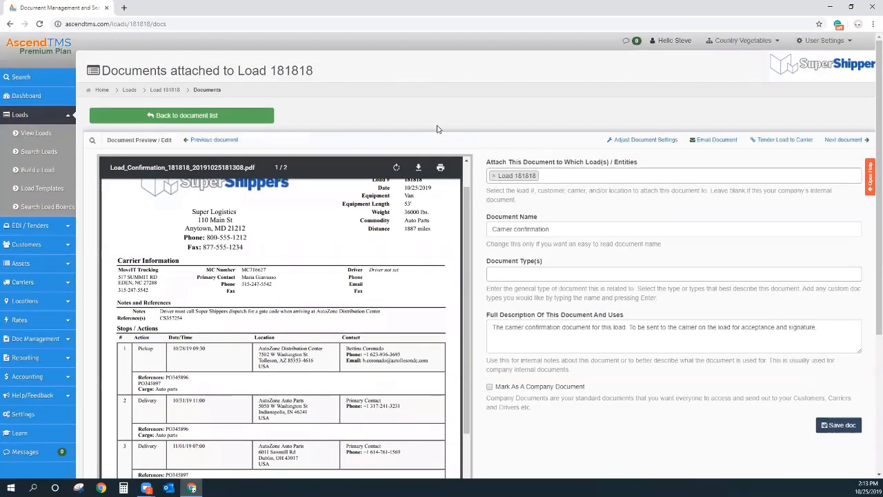
scroll(344, 237, "up", 1)
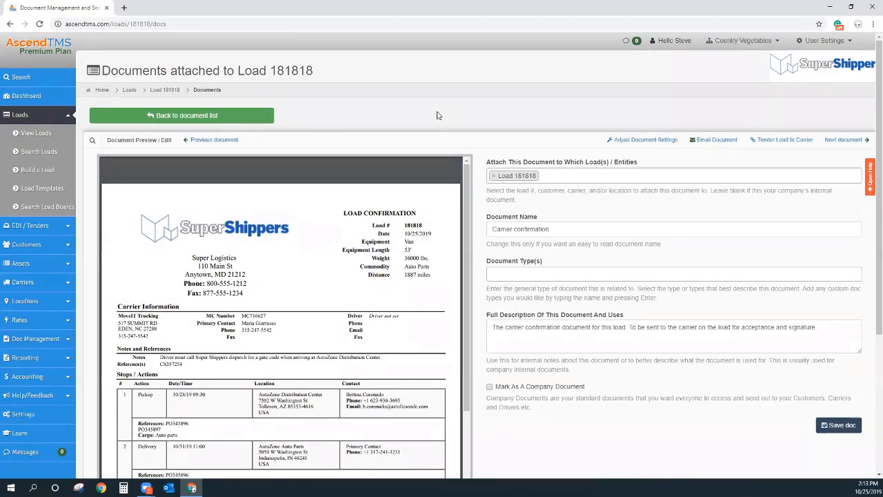
left_click(178, 118)
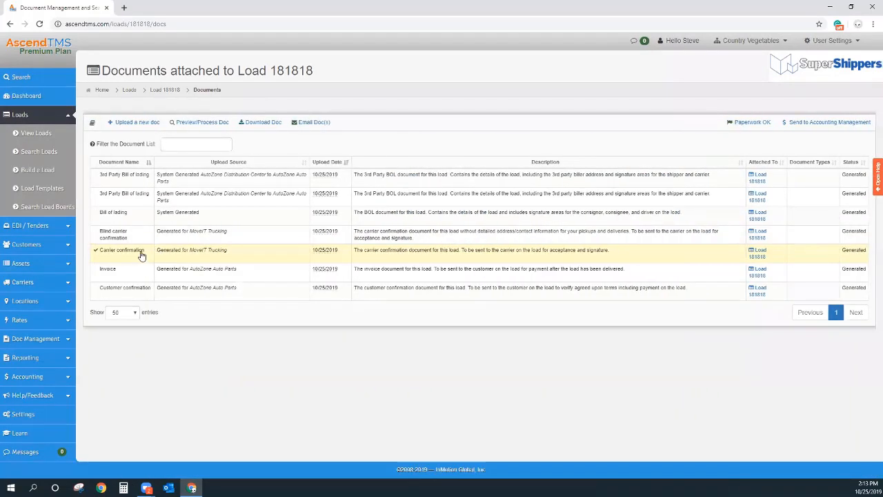
Step: Return to the load's financials and tender the load to the carrier
left_click(761, 252)
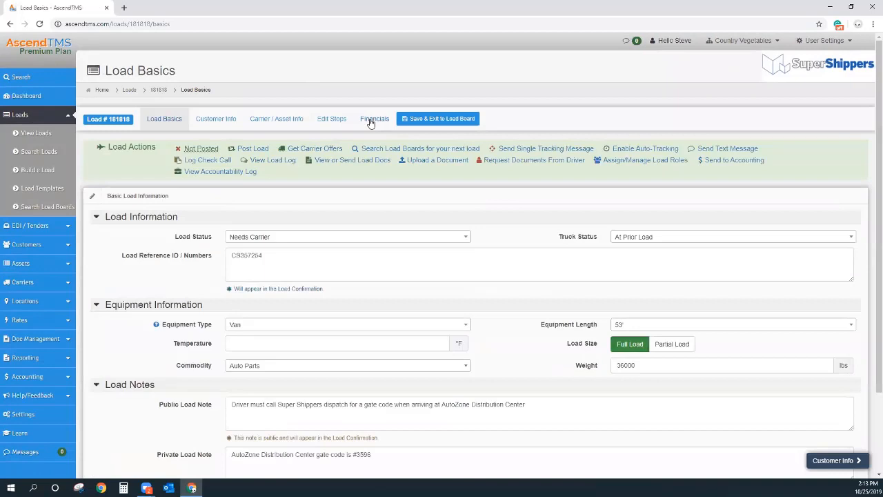
left_click(375, 119)
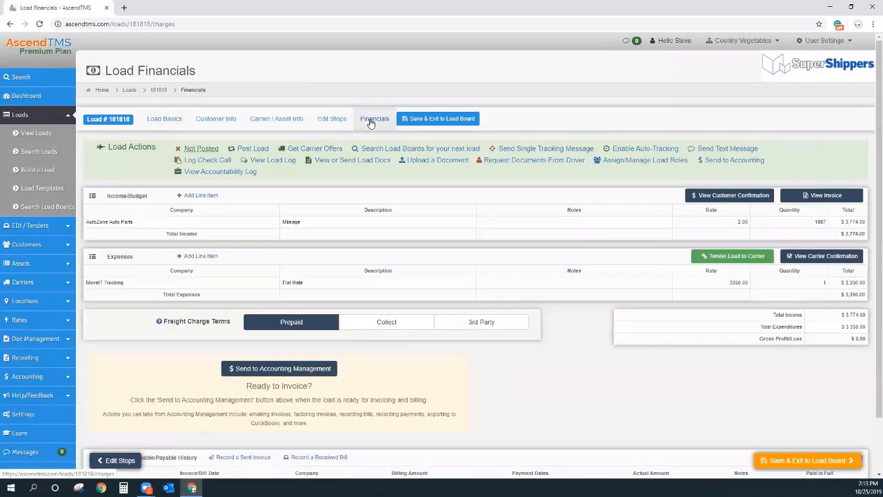
left_click(735, 257)
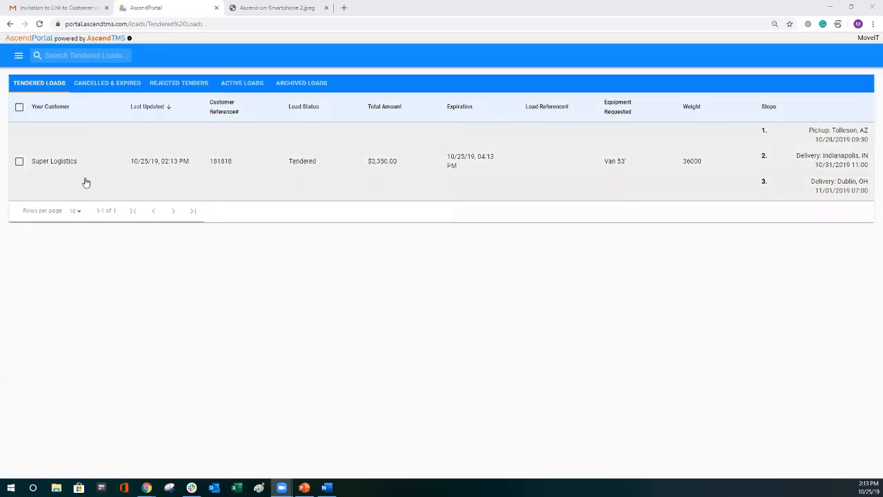
Step: Switch to AscendPortal, open the tendered load from Super Logistics and view its scheduled stops
left_click(152, 180)
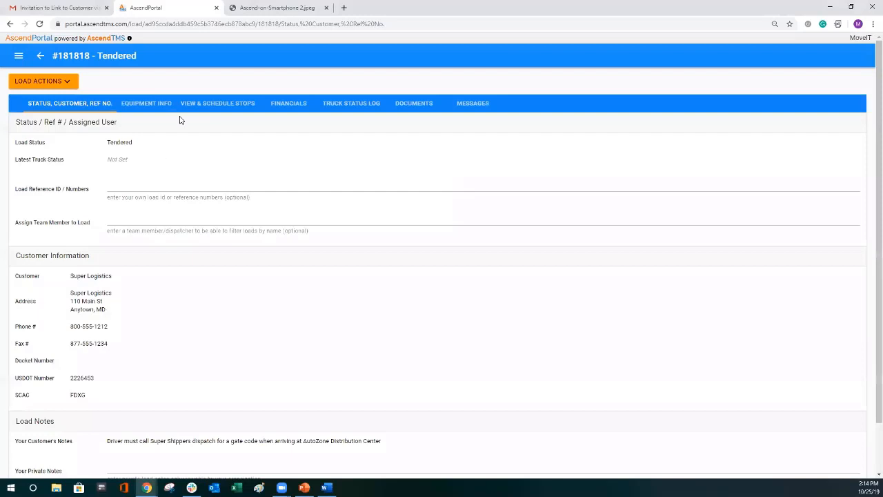
left_click(210, 105)
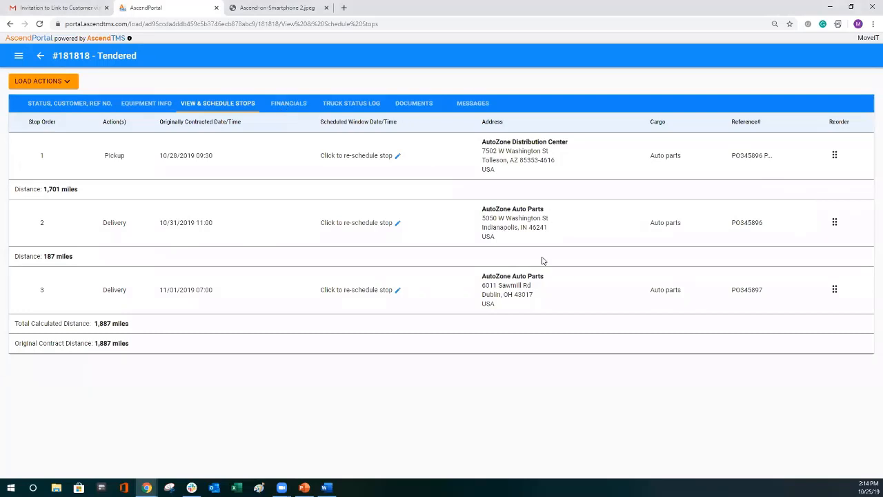
Step: Open the carrier confirmation from the tendered load's documents and review its carrier information, stops and pay items
left_click(416, 105)
left_click(235, 215)
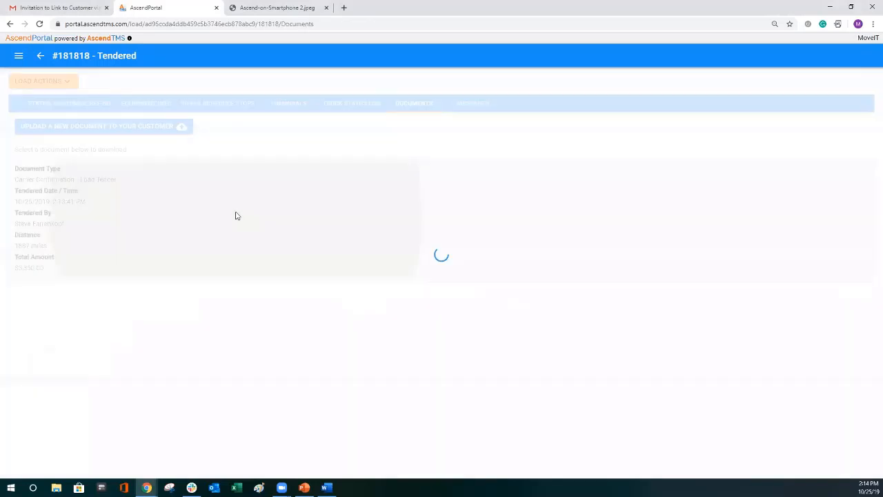
left_click(501, 273)
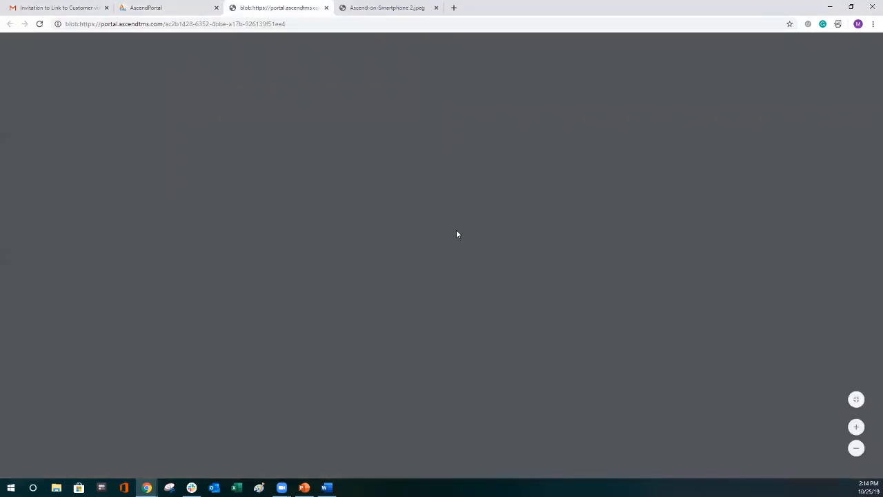
scroll(465, 278, "down", 3)
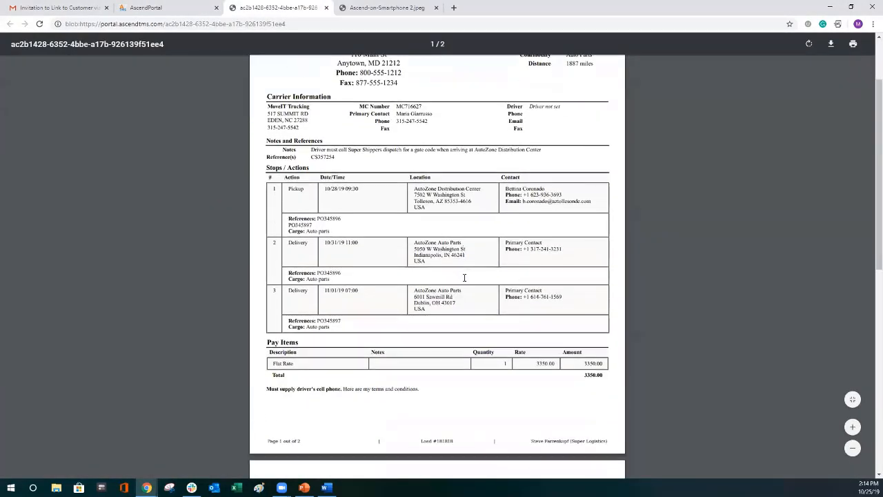
scroll(464, 278, "up", 1)
scroll(464, 278, "up", 1)
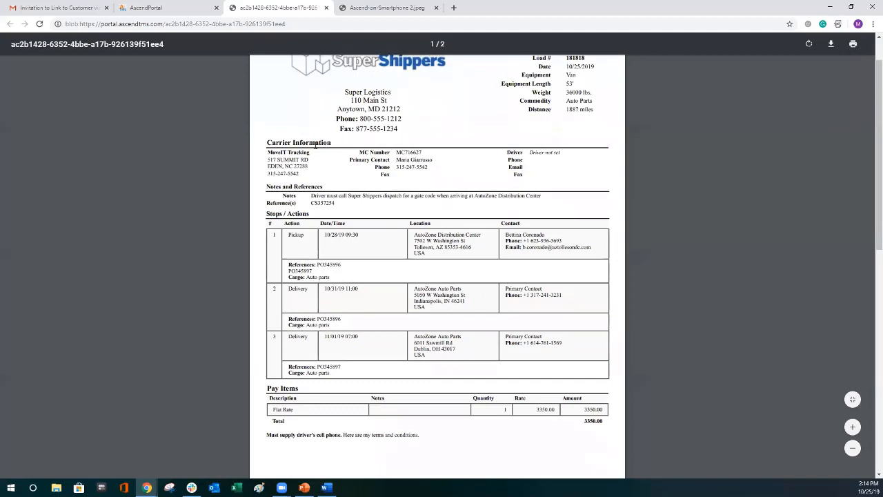
Step: Close the carrier confirmation document and accept the tender for the load
scroll(315, 145, "up", 1)
left_click(326, 8)
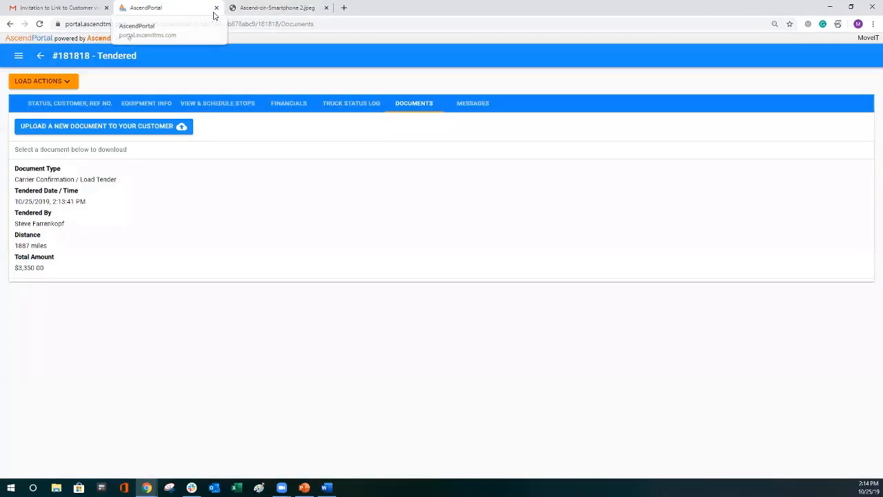
left_click(61, 84)
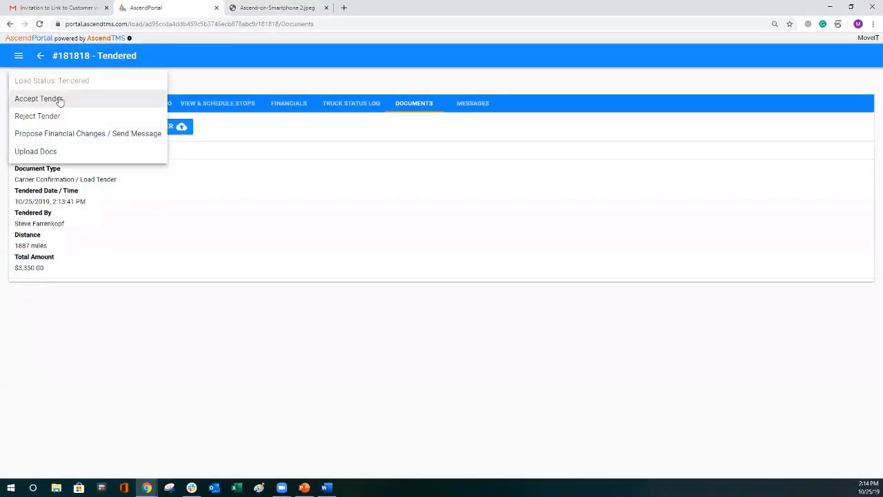
left_click(61, 100)
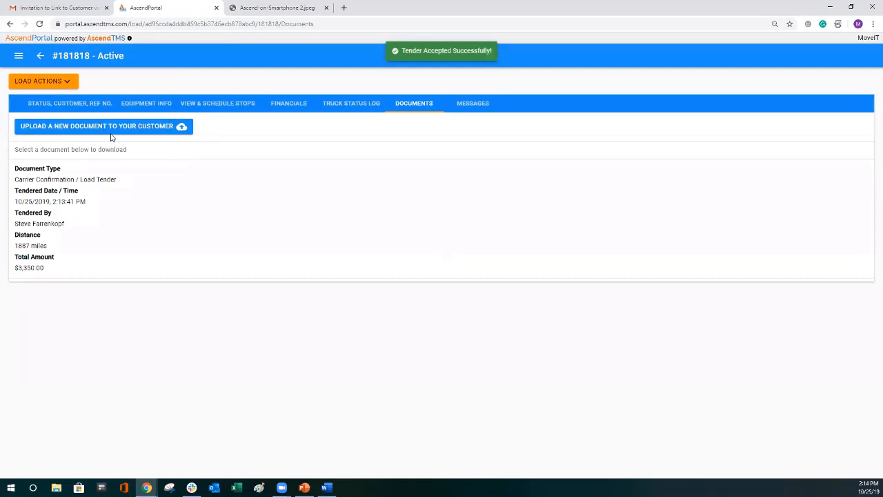
Step: Move the Dublin delivery ahead of the Indianapolis one and schedule its window to begin 10/31/2019 at 08:00 AM, giving "reorder stops" as the reason
left_click(199, 107)
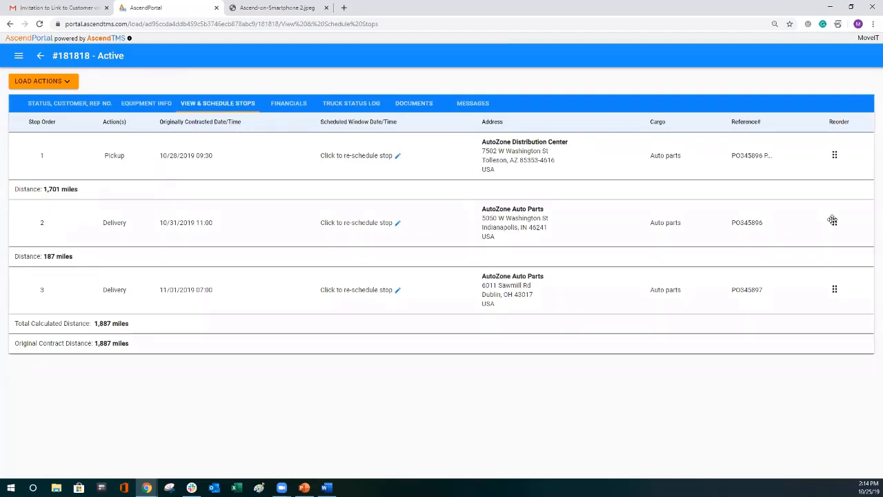
left_click_drag(832, 220, 832, 255)
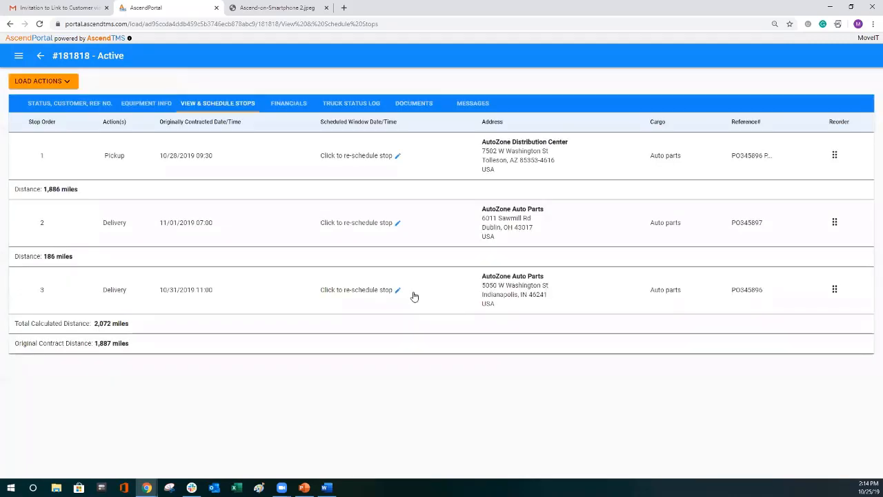
left_click(397, 224)
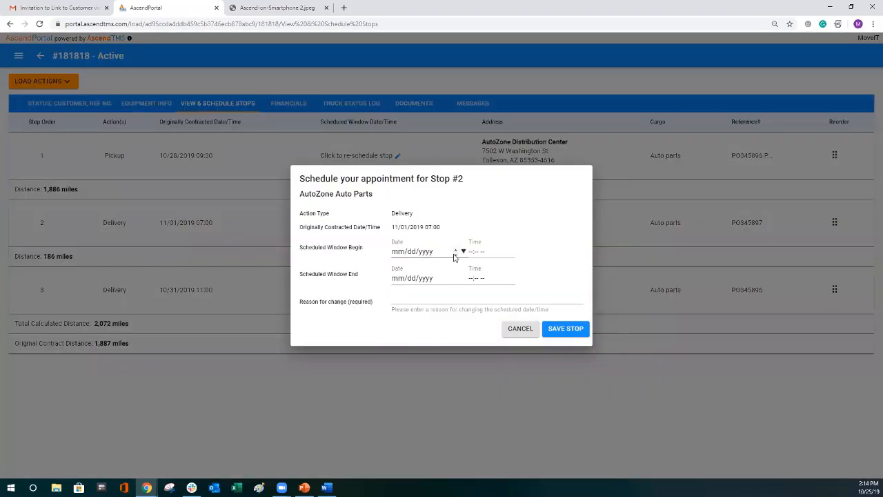
left_click(397, 253)
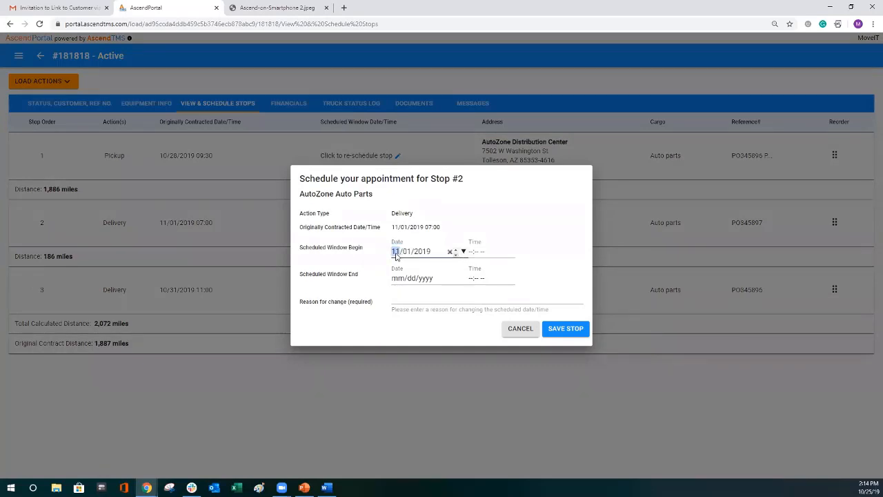
left_click(462, 251)
left_click(452, 288)
left_click(473, 252)
type("8:0")
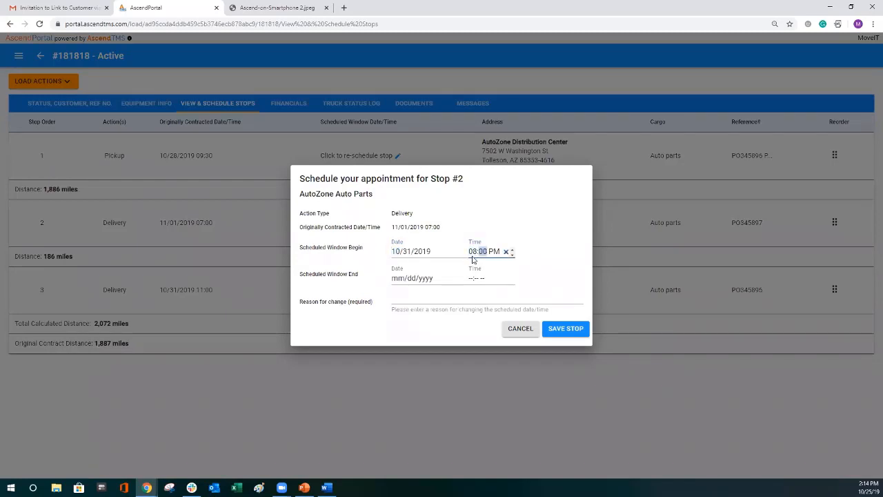
type("0")
left_click(558, 329)
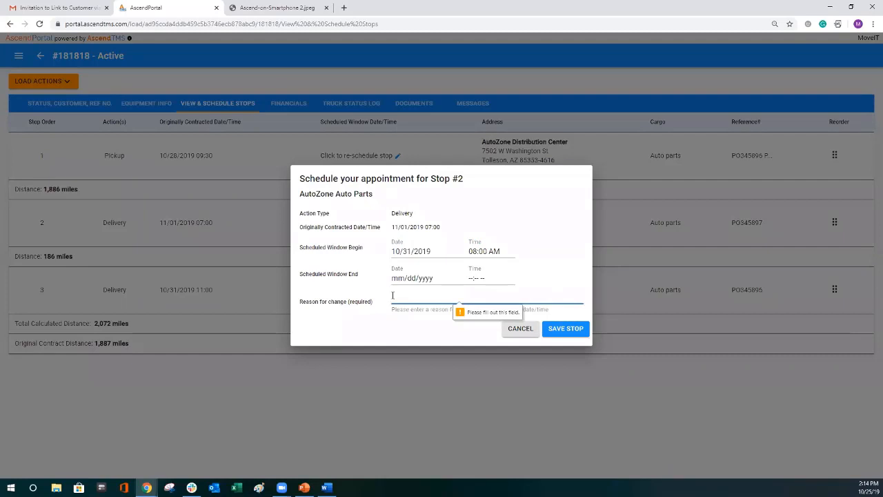
type("reorder")
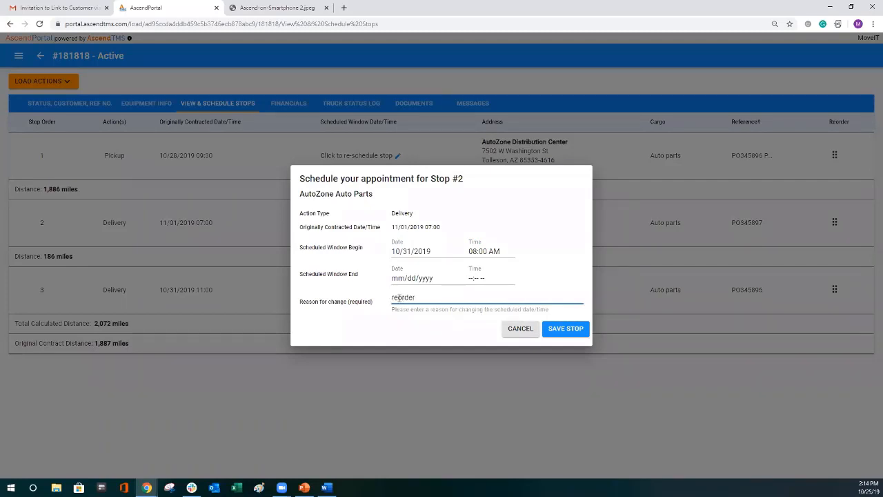
type(" stops")
left_click(575, 329)
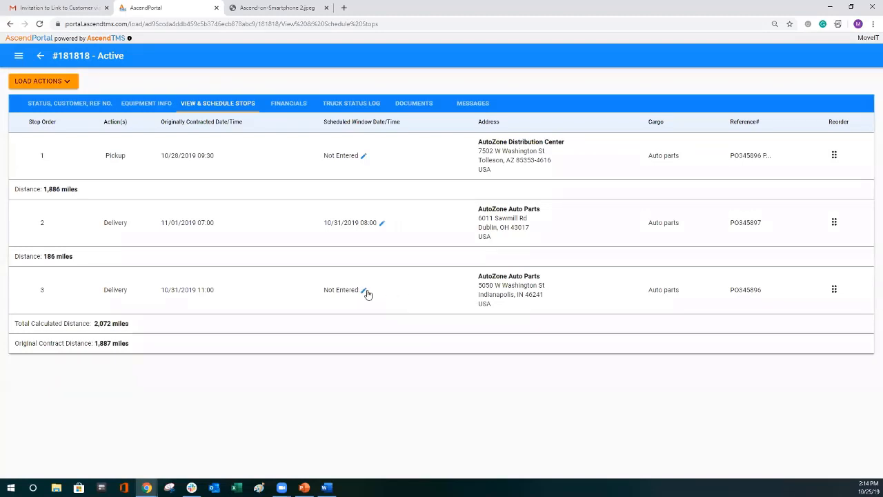
Step: Schedule the Indianapolis delivery's window to begin 11/01/2019 at 08:00 AM, with the change reason "reorder stops", and save the stop
left_click(364, 291)
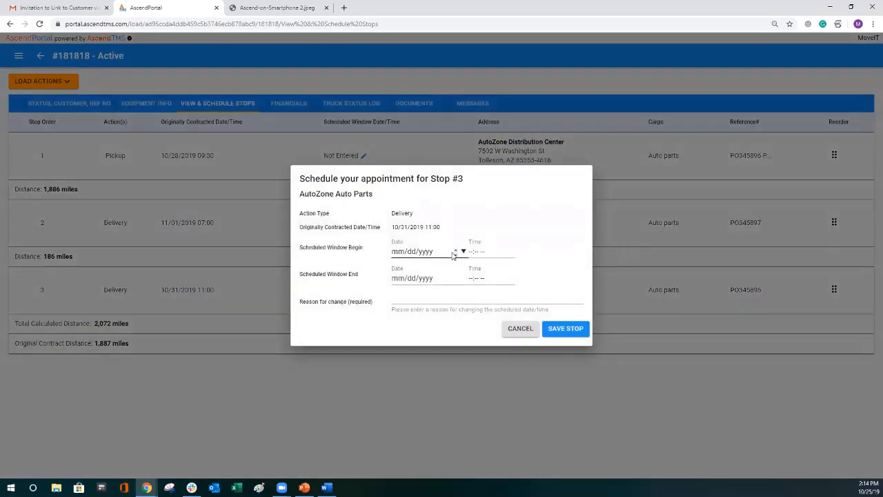
left_click(463, 253)
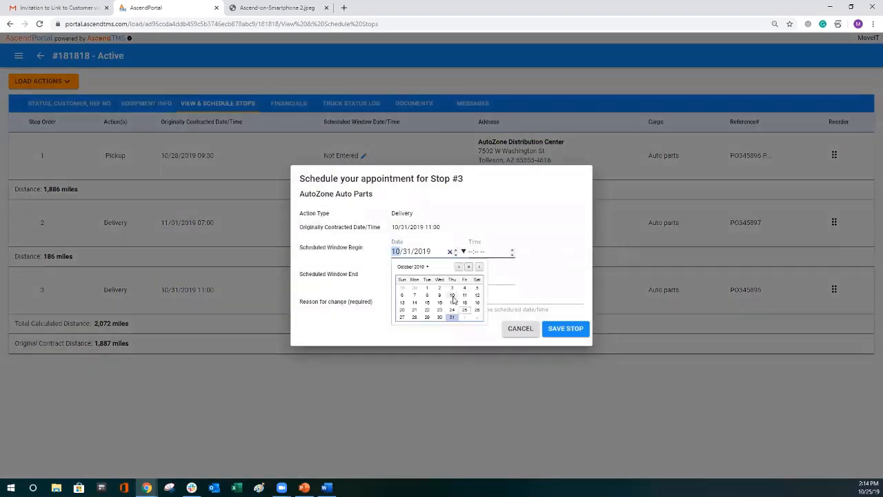
left_click(464, 318)
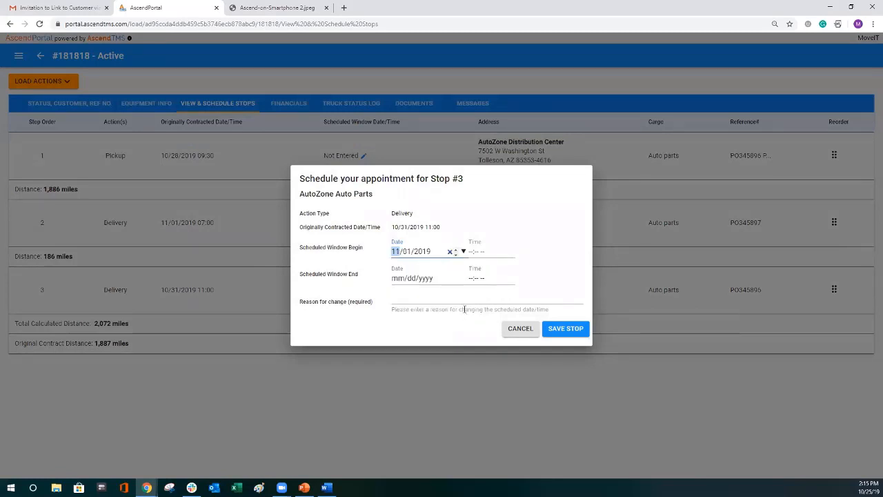
left_click(474, 252)
type("800")
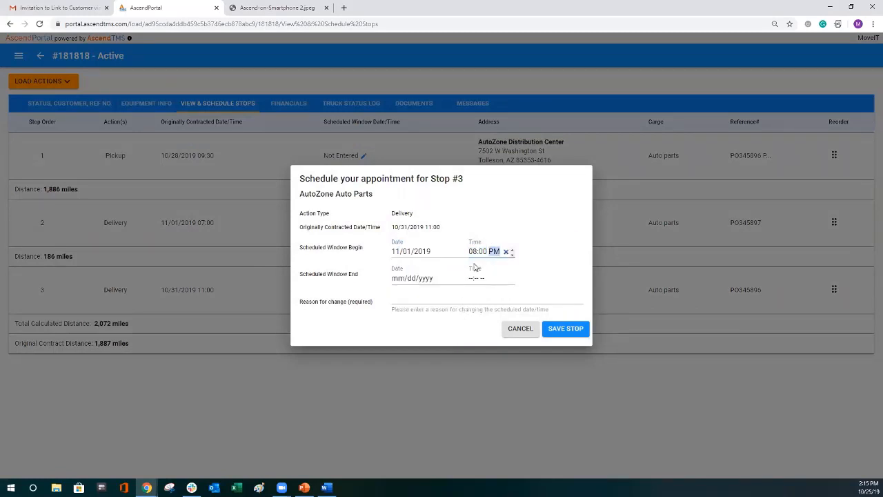
left_click(489, 301)
type("r")
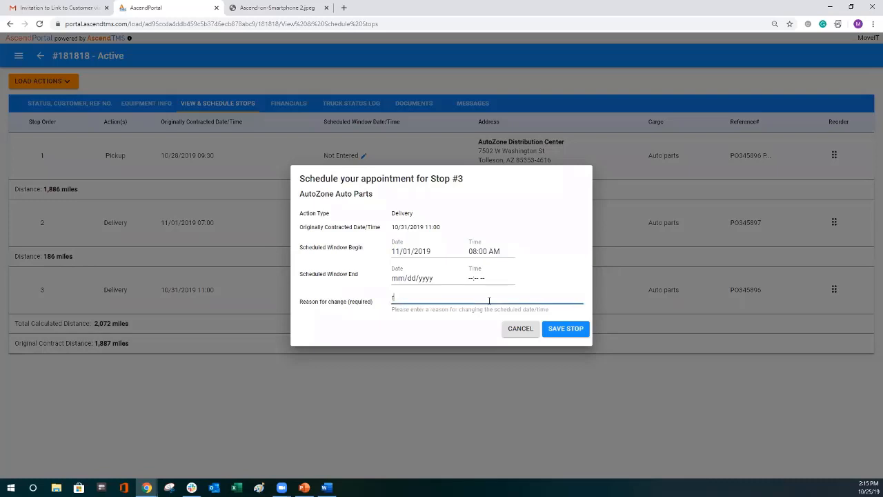
type("eod")
key("BackSpace")
type("rder stops")
left_click(577, 329)
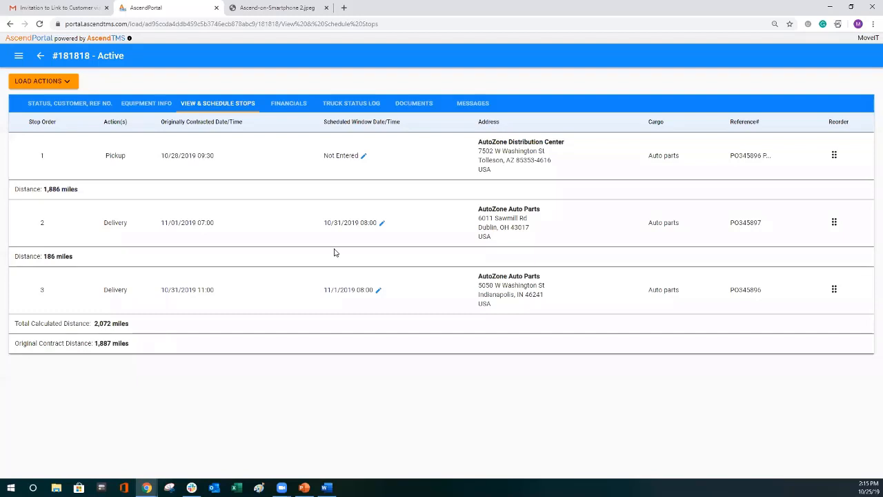
Step: Propose a 75.00 "Mileage adjustment" line item from the load's financials and send it to the customer with the message "Extra Stops/Reorder stops"
left_click(290, 107)
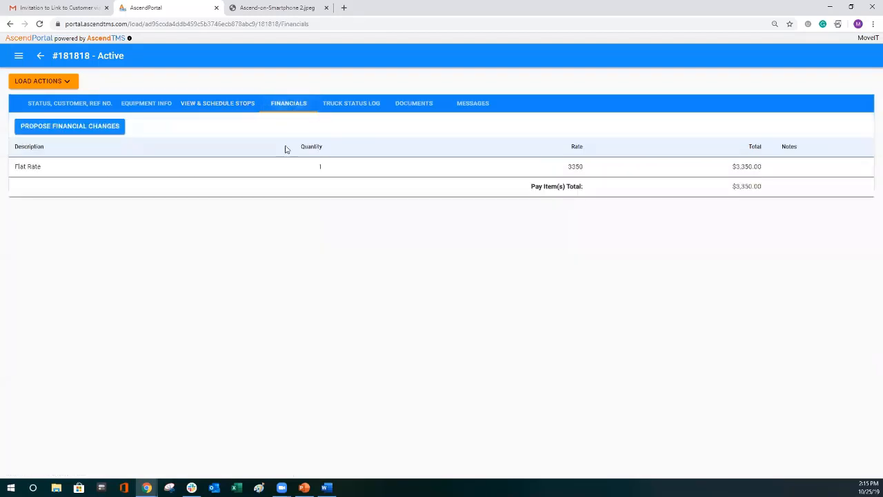
left_click(113, 133)
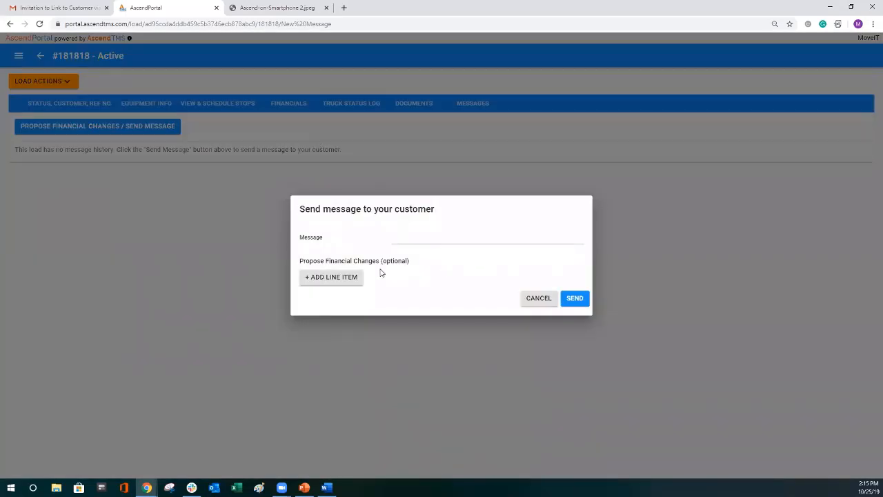
left_click(348, 283)
left_click(424, 247)
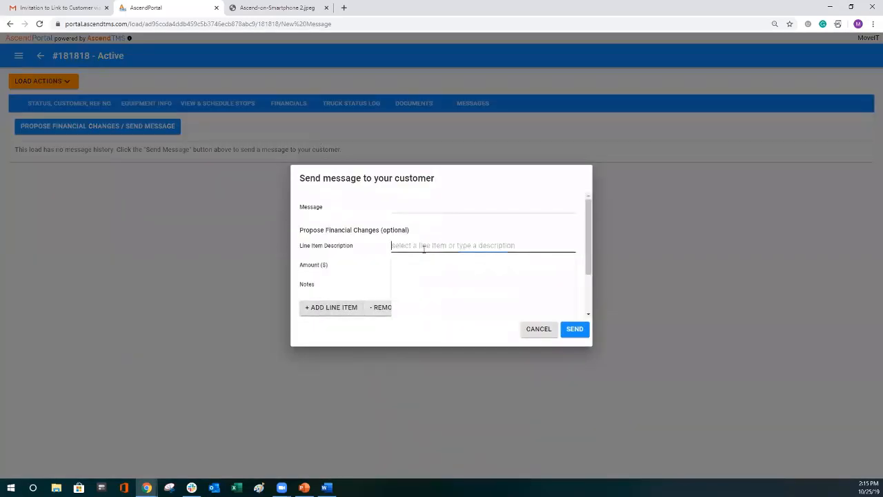
left_click(426, 265)
left_click(451, 267)
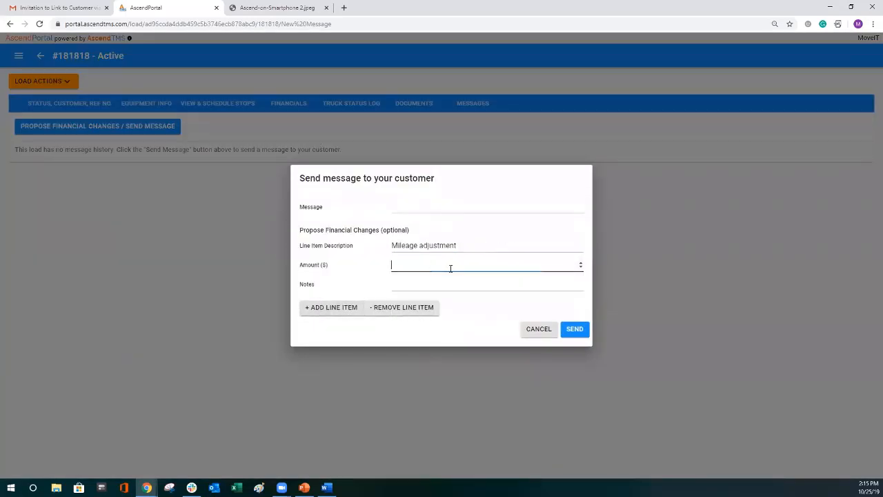
left_click(430, 207)
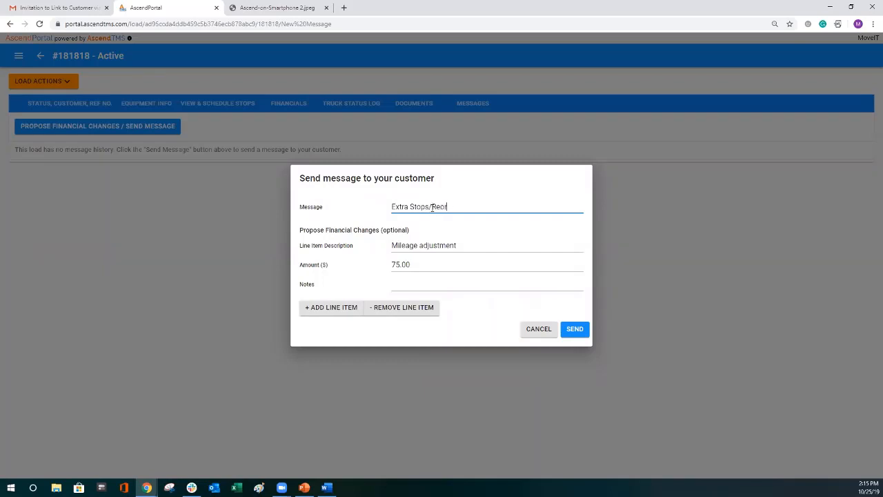
type("Extra Stops/Reorder stops")
left_click(574, 331)
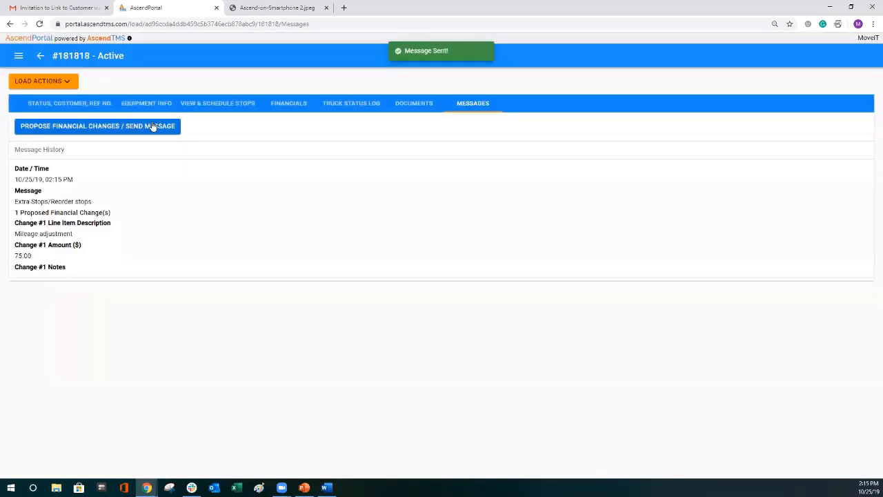
Step: Leave the load, switch to AscendTMS, read the automated alerts about the carrier's changes, and delete all messages
left_click(39, 57)
left_click(242, 84)
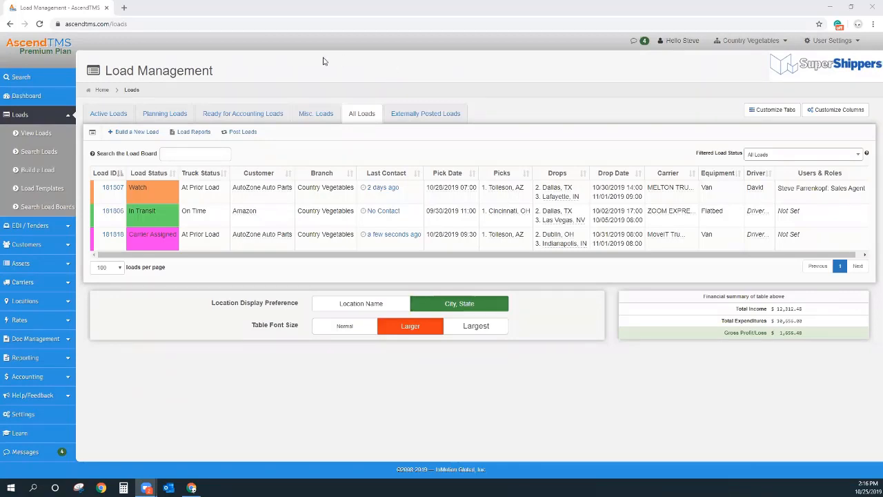
left_click(25, 452)
scroll(262, 238, "up", 5)
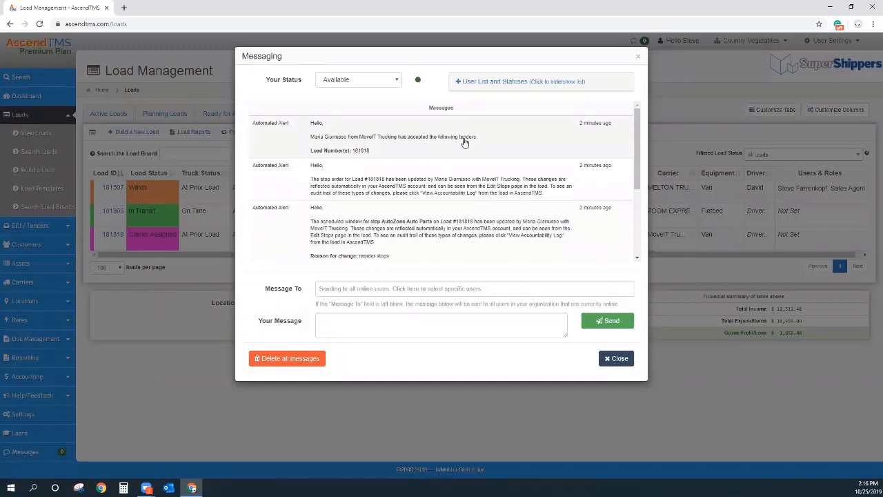
scroll(495, 174, "down", 1)
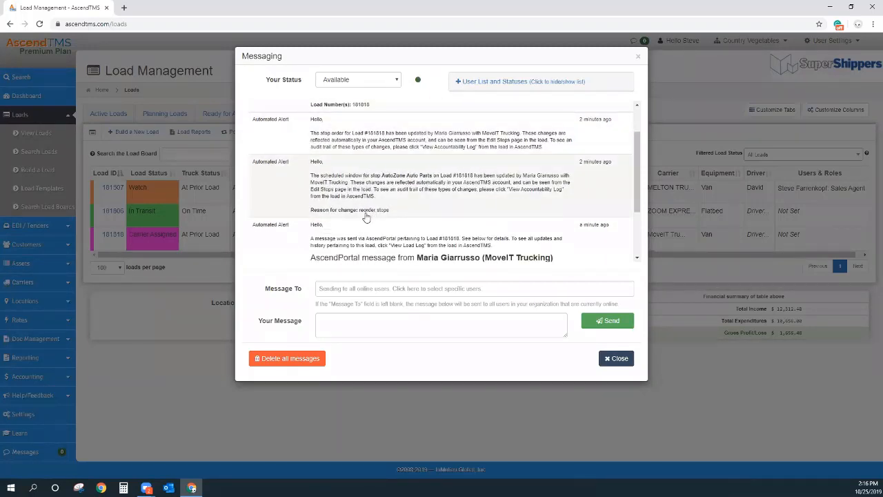
scroll(366, 218, "down", 2)
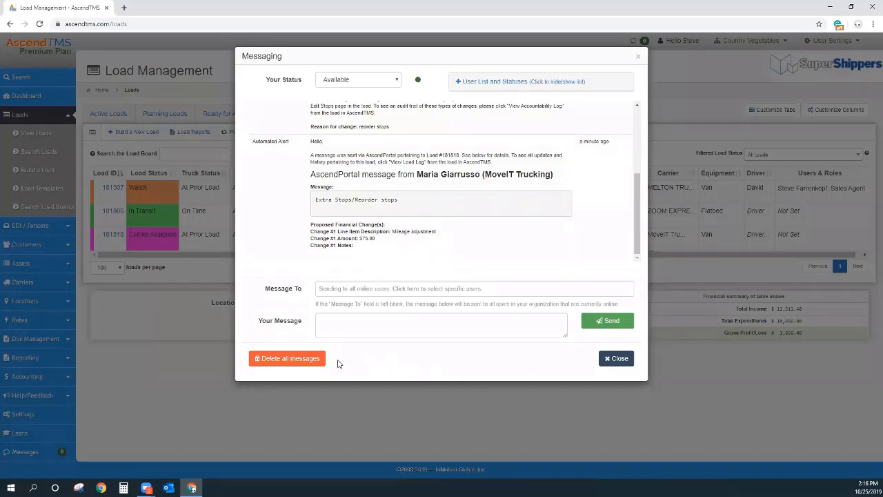
left_click(280, 358)
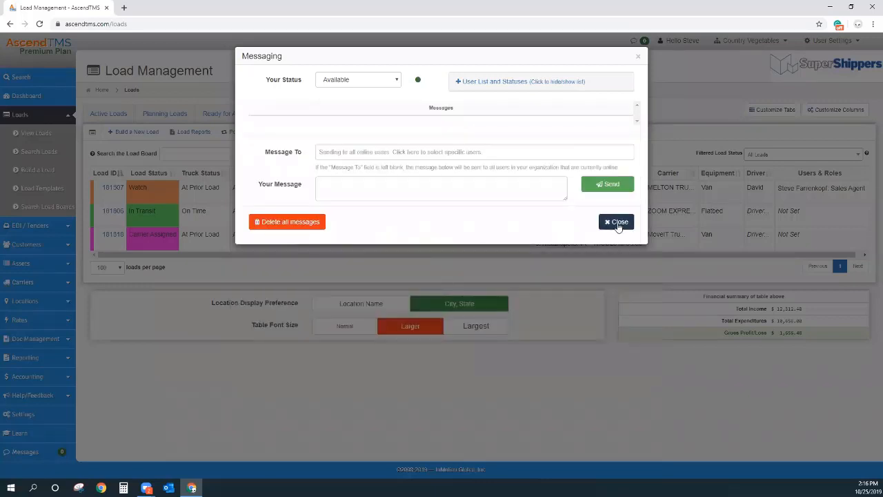
left_click(614, 222)
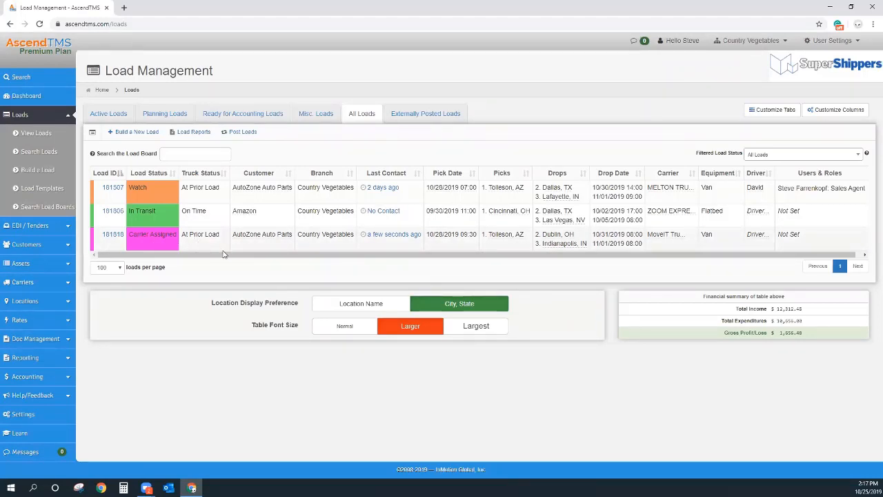
Step: Open the MoveIT Trucking load for editing, review its reordered stops, and display the carrier route map zoomed in
mouse_move(383, 241)
left_click(371, 245)
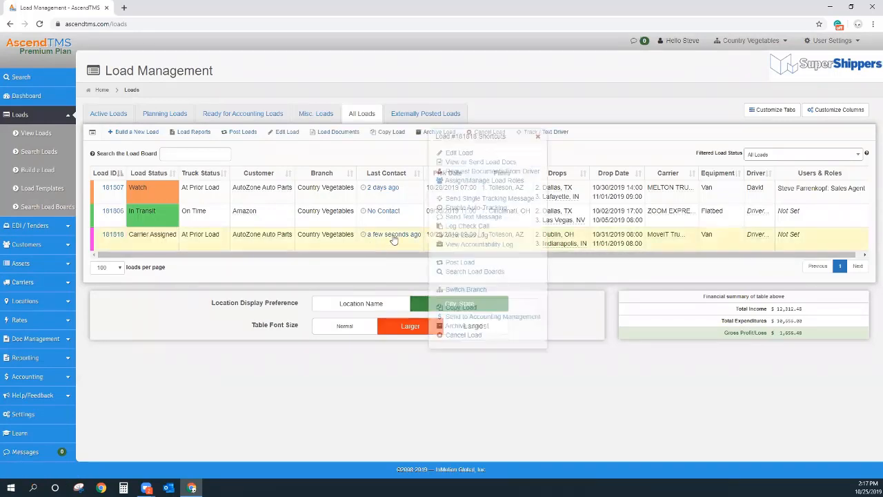
left_click(451, 153)
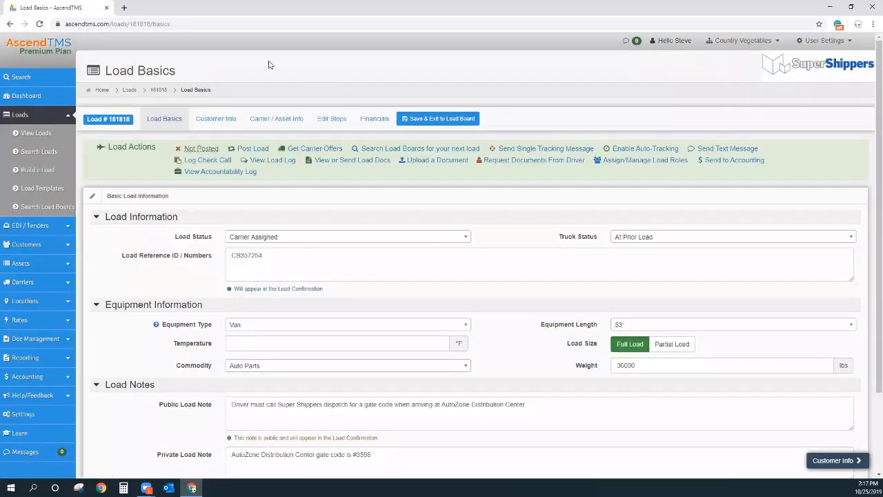
left_click(328, 120)
scroll(328, 123, "down", 2)
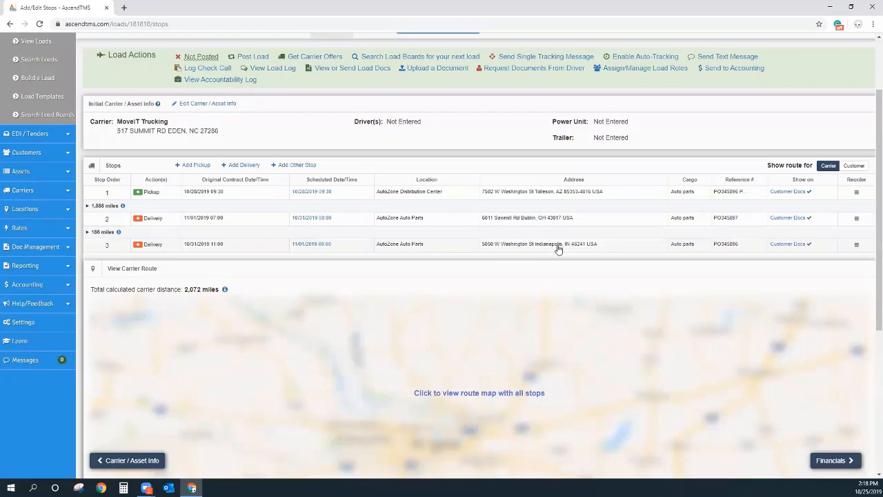
scroll(559, 249, "down", 2)
mouse_move(197, 199)
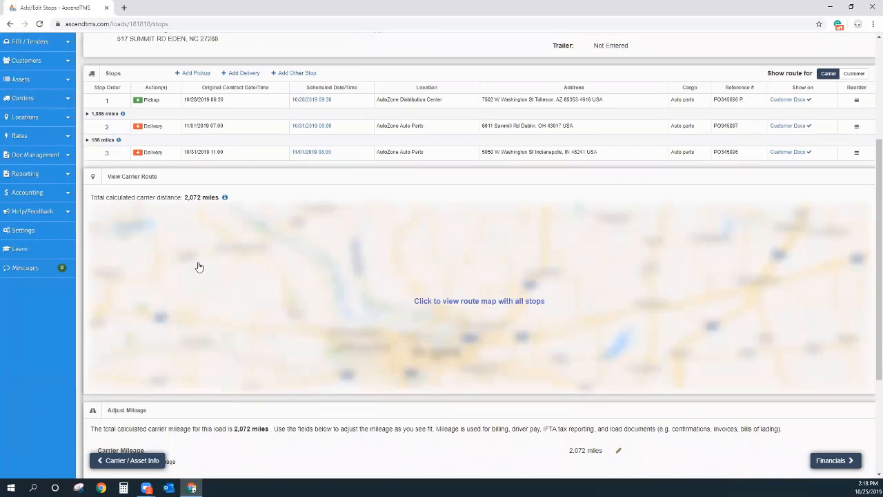
left_click(395, 255)
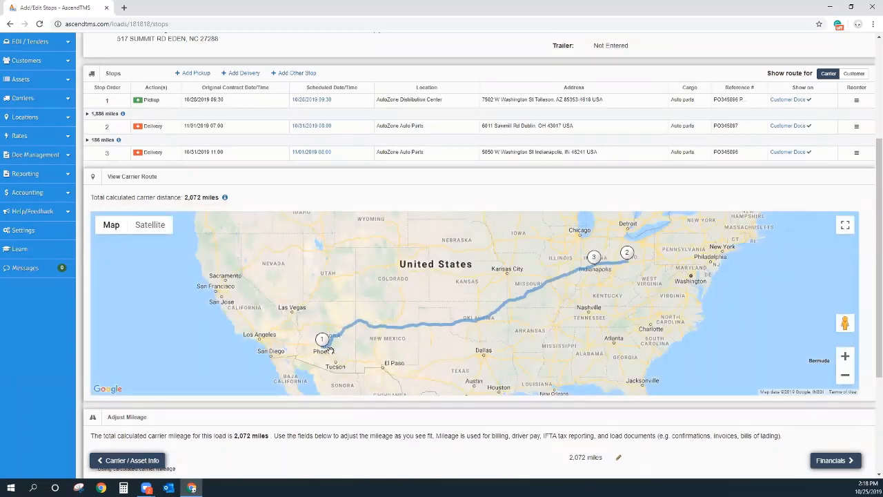
left_click(844, 356)
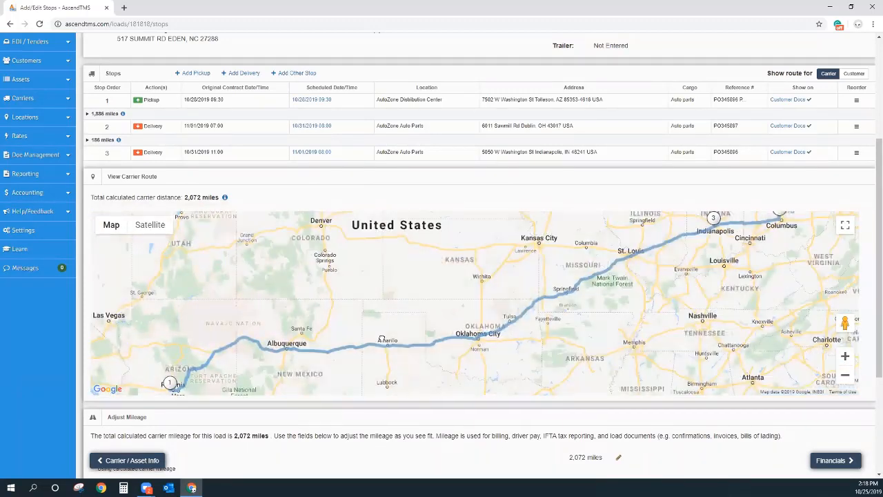
Step: Check the carrier route to the last two stops, and dismiss the carrier's proposed mileage adjustment in the load's financials
mouse_move(780, 220)
left_mouse_down()
mouse_move(707, 226)
mouse_move(665, 256)
left_mouse_up()
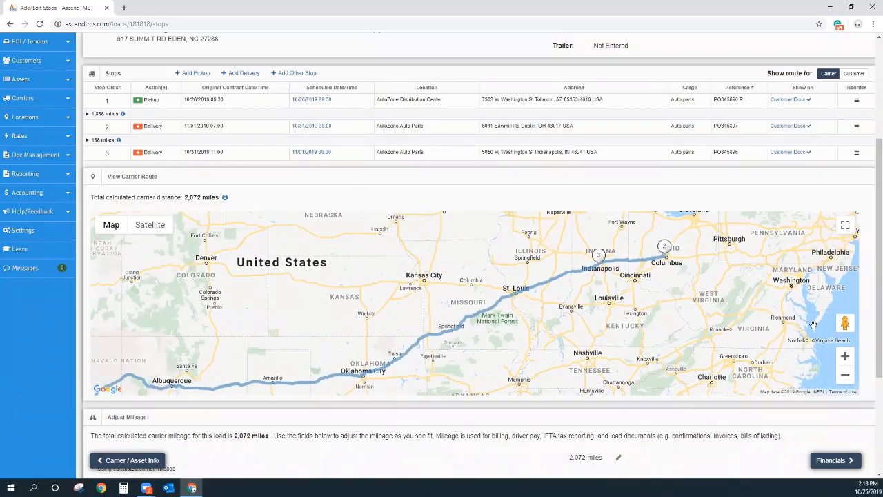
left_click(844, 375)
scroll(427, 260, "up", 3)
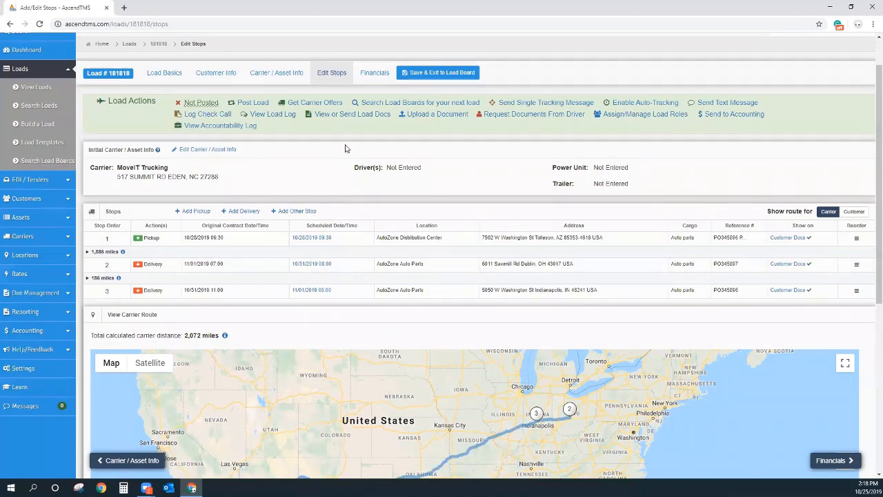
left_click(373, 76)
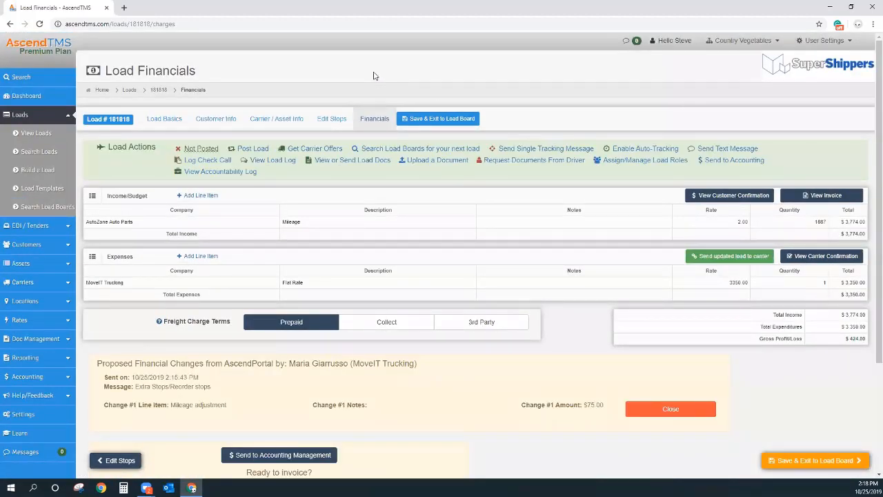
scroll(504, 188, "down", 3)
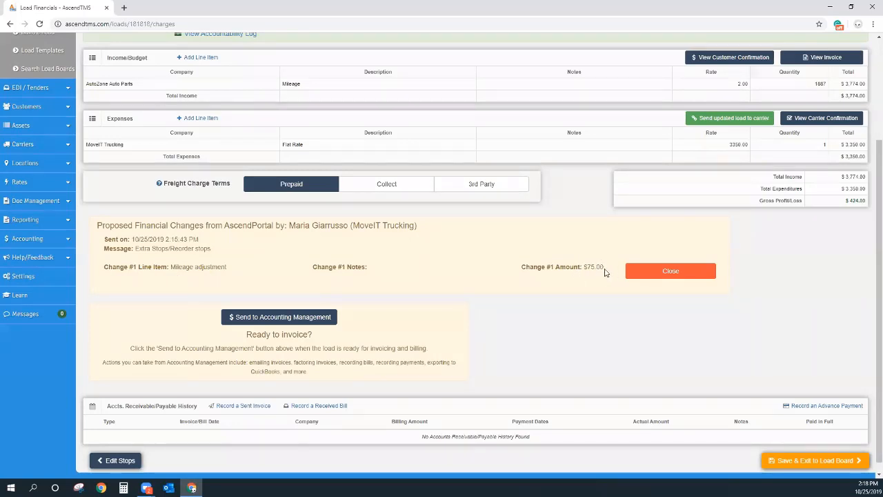
left_click(675, 272)
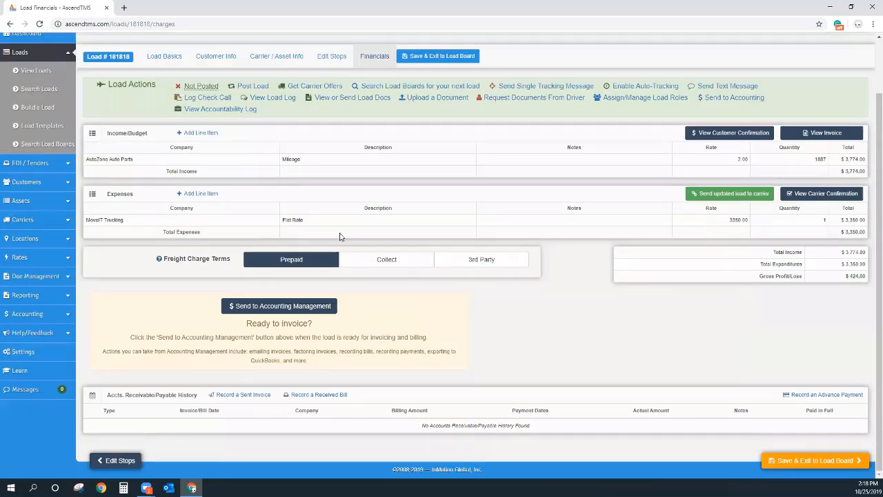
Step: Add an "Extra Stops" expense item of $75, quantity 1, payable to MoveIT Trucking, and send the updated load to the carrier
left_click(199, 194)
left_click(343, 113)
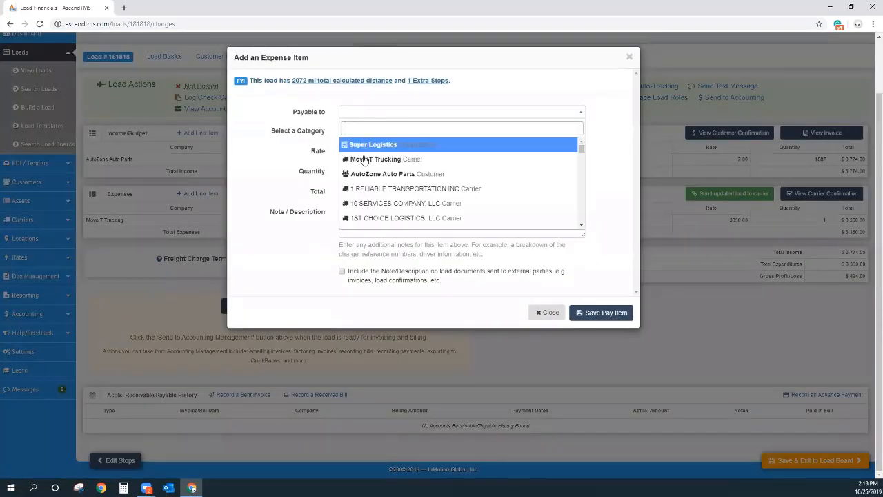
left_click(364, 159)
left_click(360, 133)
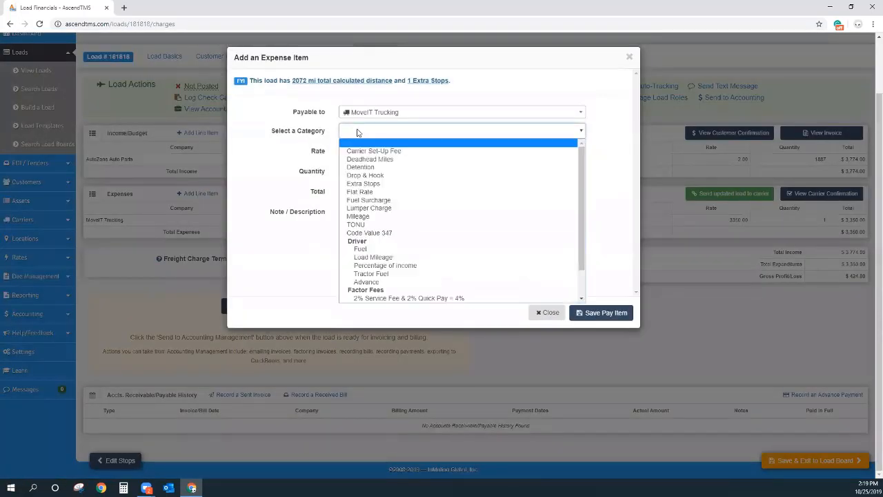
left_click(363, 186)
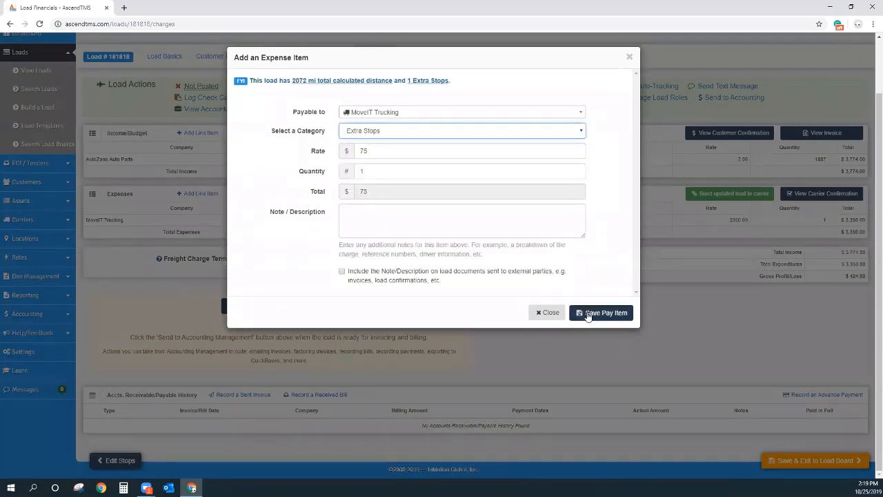
left_click(585, 314)
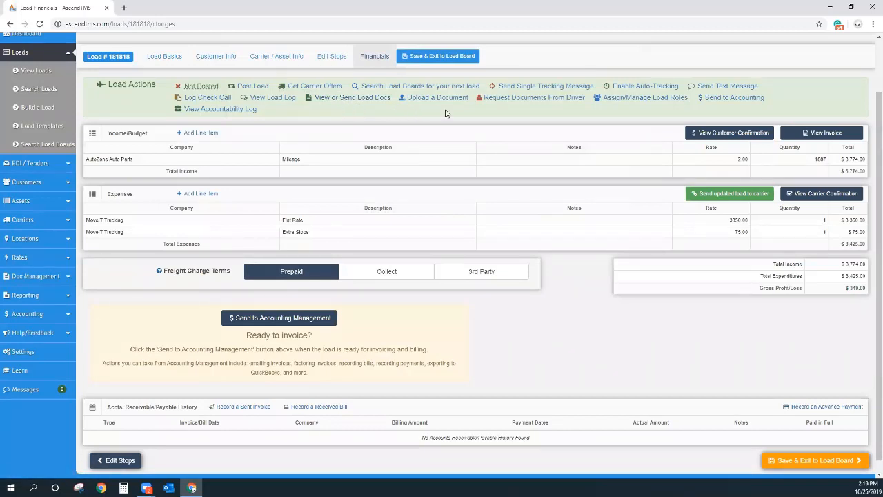
left_click(733, 196)
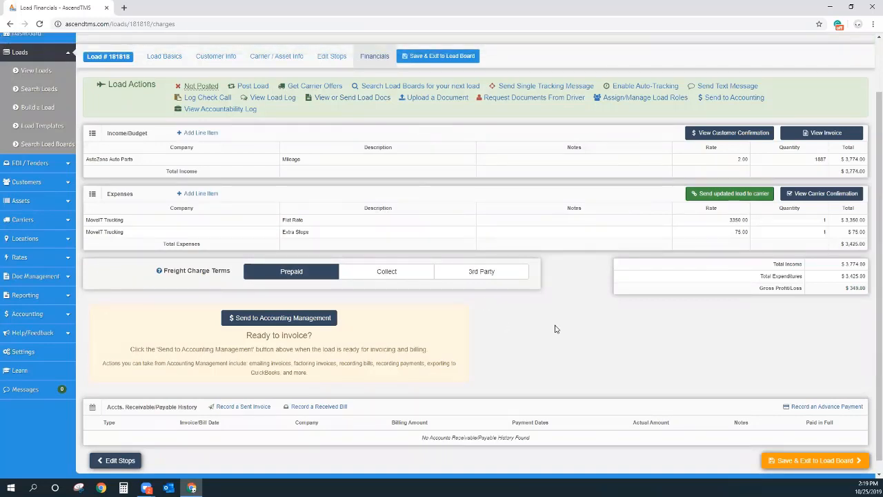
scroll(558, 334, "up", 1)
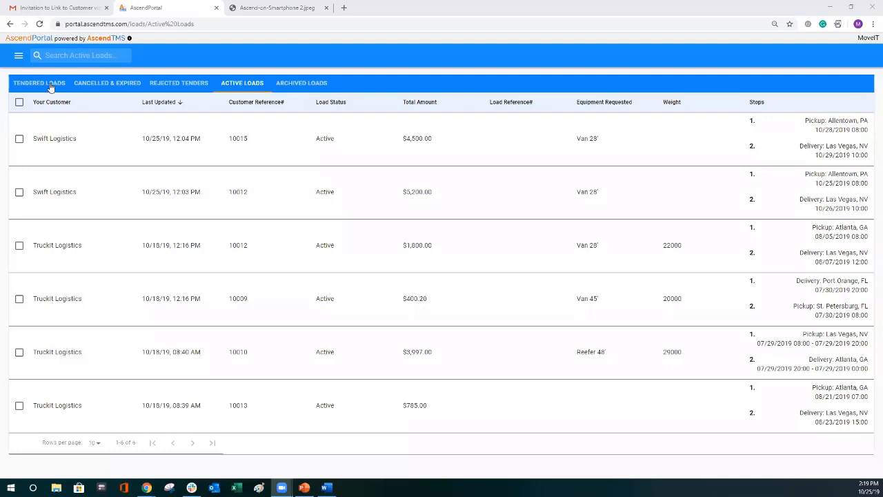
Step: Switch to AscendPortal, review the stops and financials of Super Logistics' revised tender, and accept the tender
left_click(50, 86)
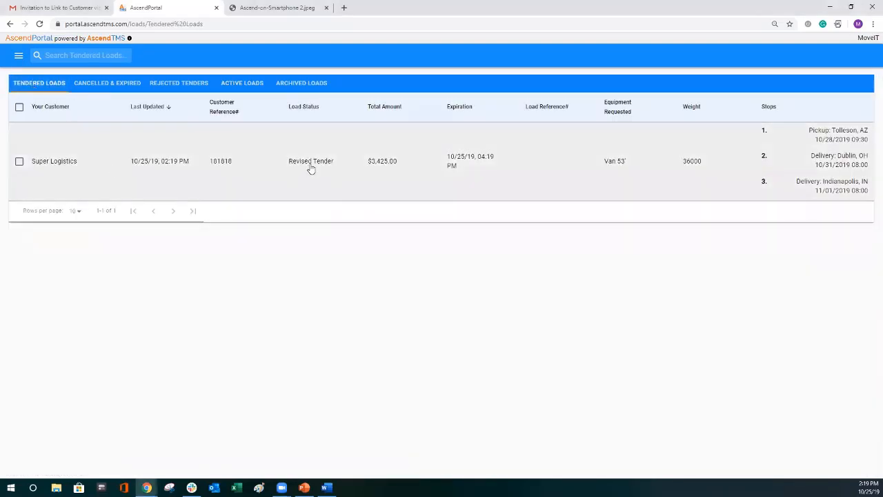
left_click(310, 169)
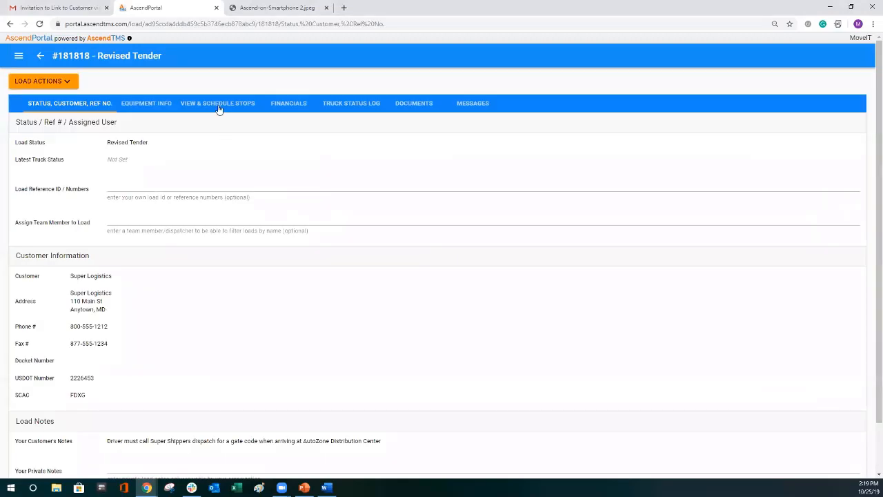
left_click(218, 107)
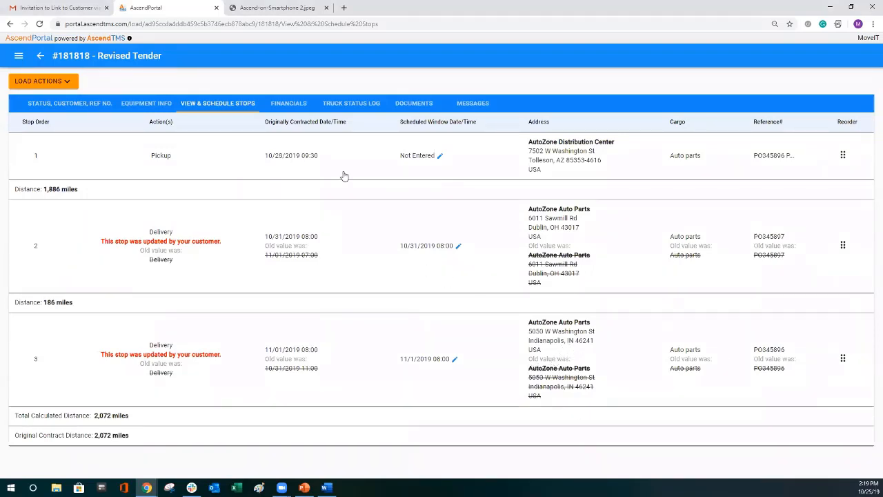
left_click(282, 105)
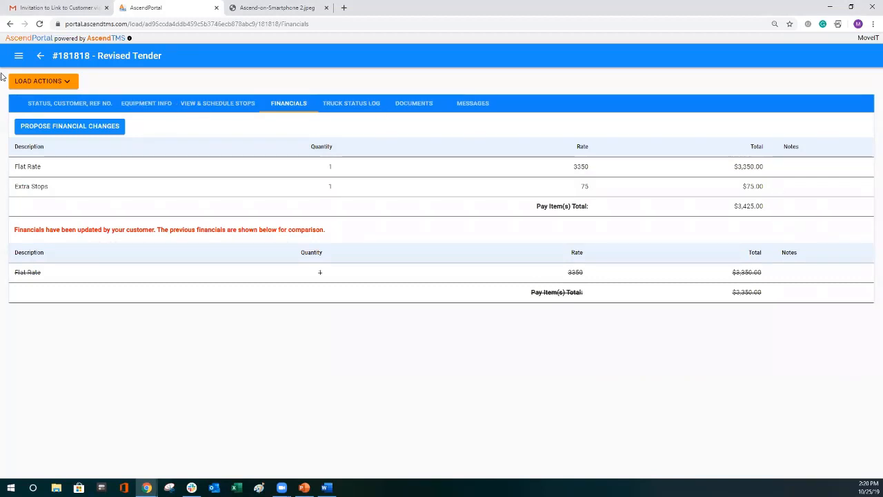
left_click(40, 82)
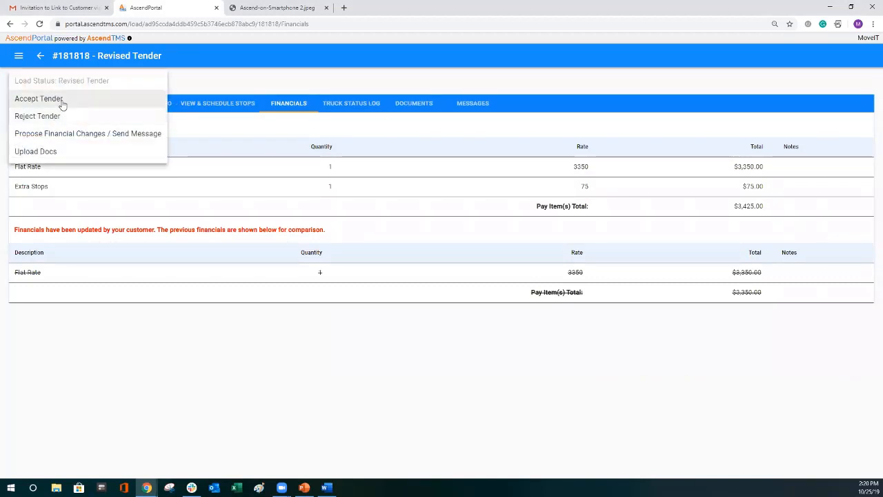
left_click(62, 102)
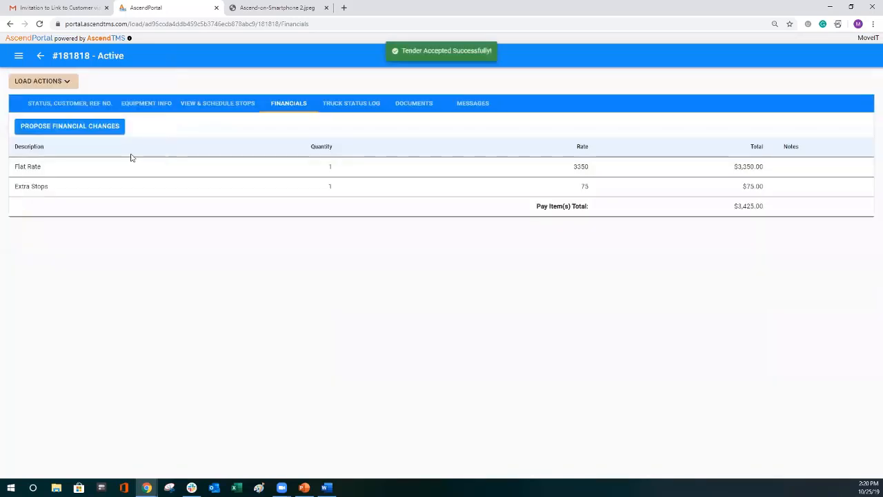
Step: Assign the third listed driver as Driver #1 in the load's equipment information with power unit 12, and save the changes
left_click(151, 105)
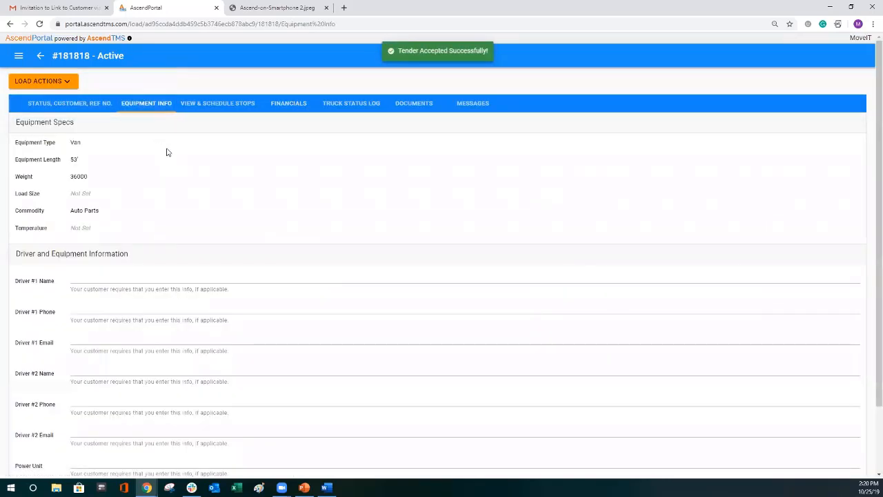
left_click(122, 276)
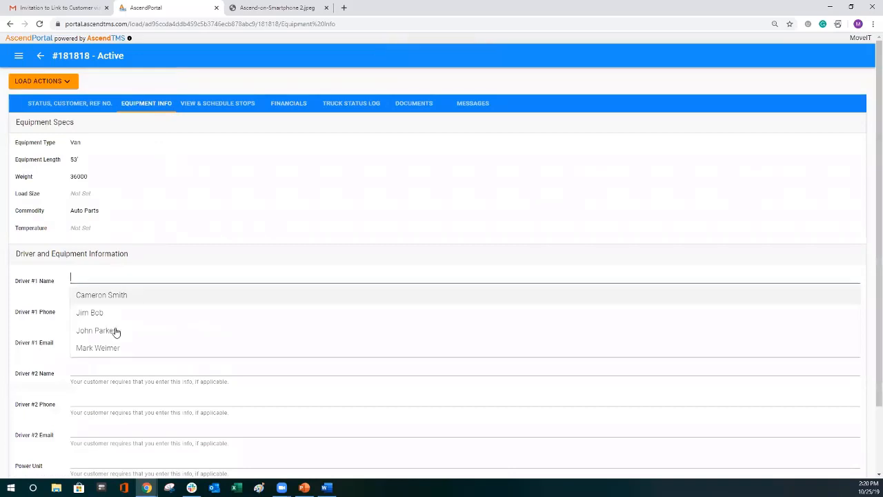
left_click(128, 333)
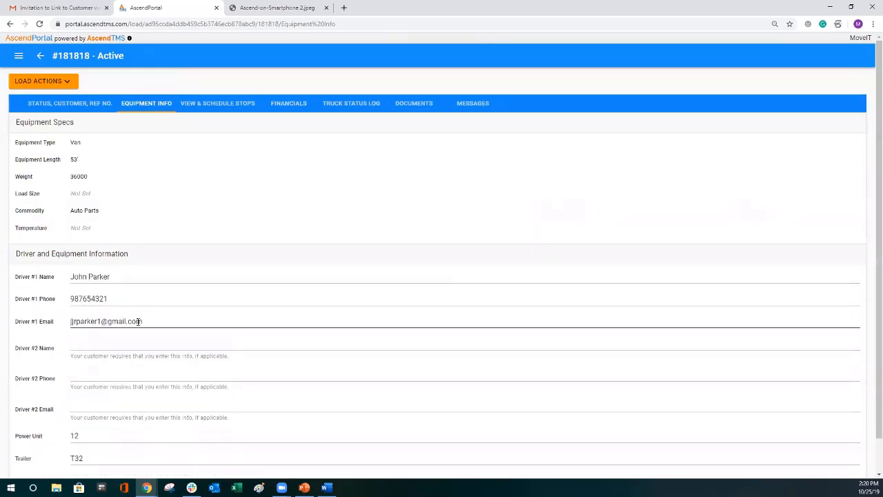
scroll(138, 320, "down", 1)
double_click(91, 399)
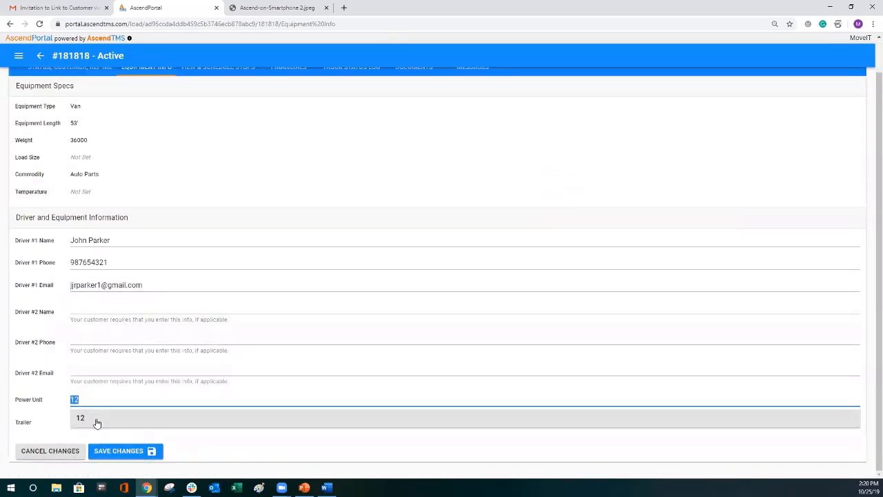
left_click(96, 420)
left_click(132, 452)
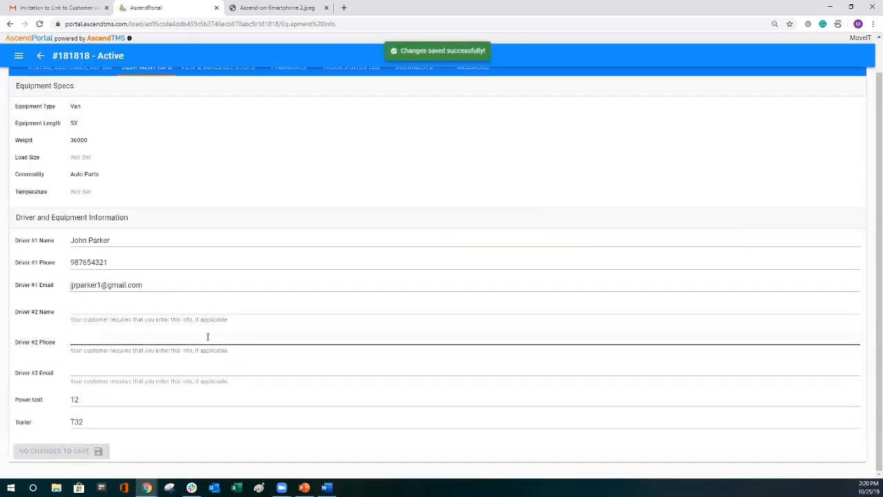
Step: Save a truck status update of "En Route to Pickup Location" for the AutoZone Distribution Center stop, and return to the active loads list
scroll(207, 336, "up", 1)
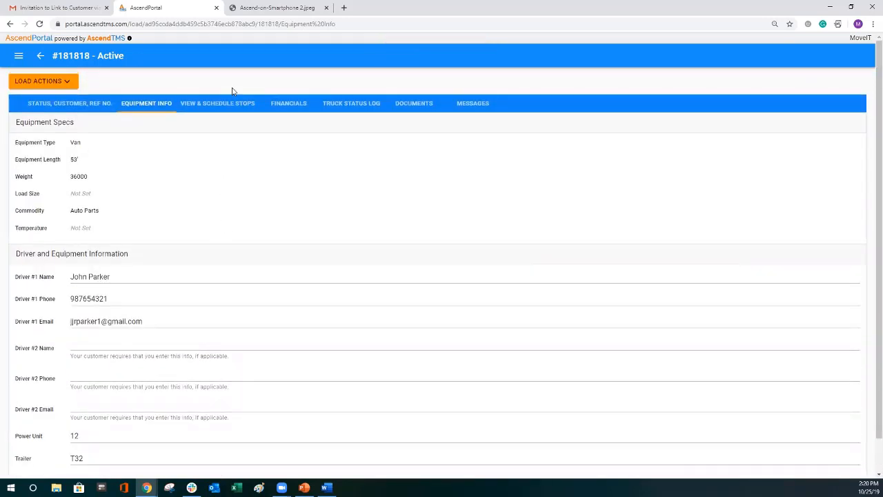
left_click(359, 103)
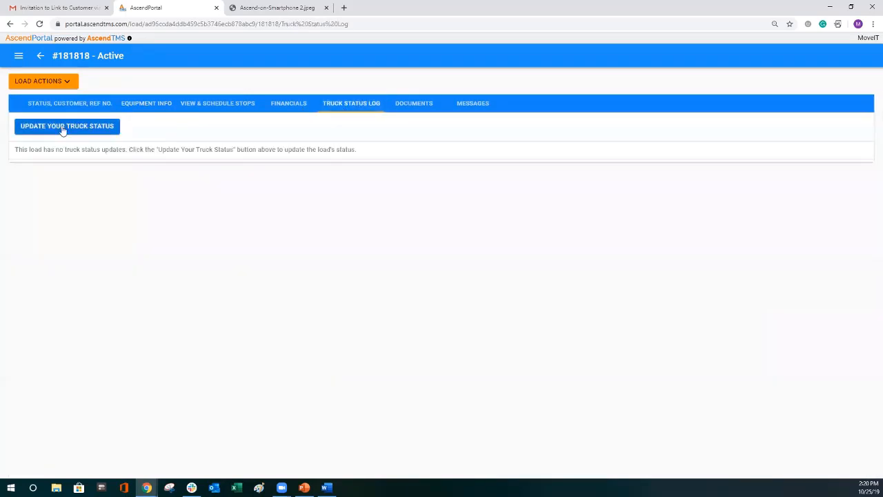
left_click(62, 131)
left_click(523, 212)
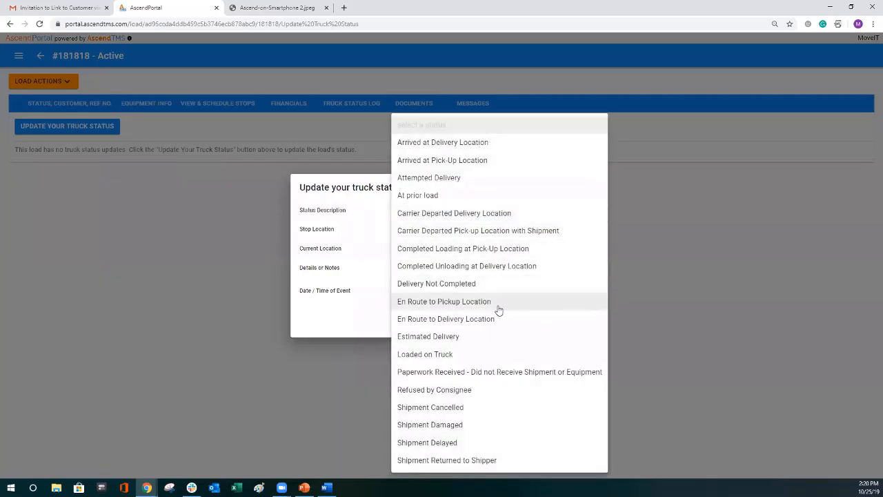
left_click(498, 311)
left_click(487, 230)
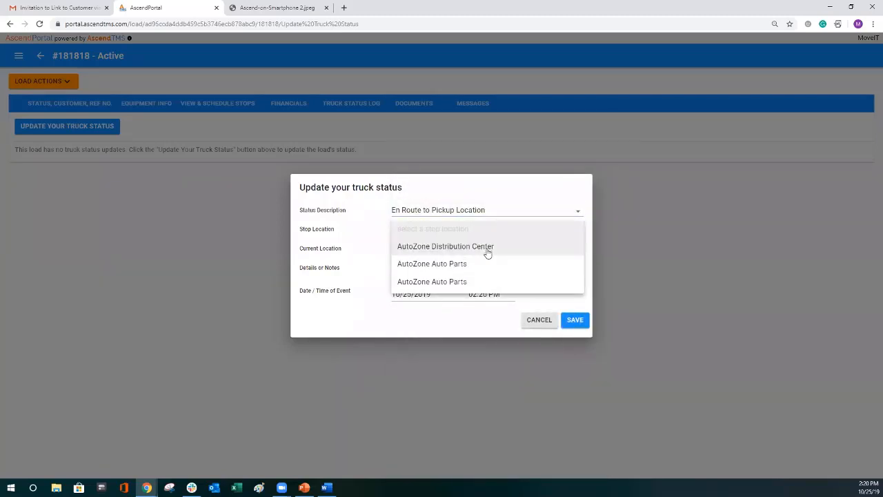
left_click(487, 252)
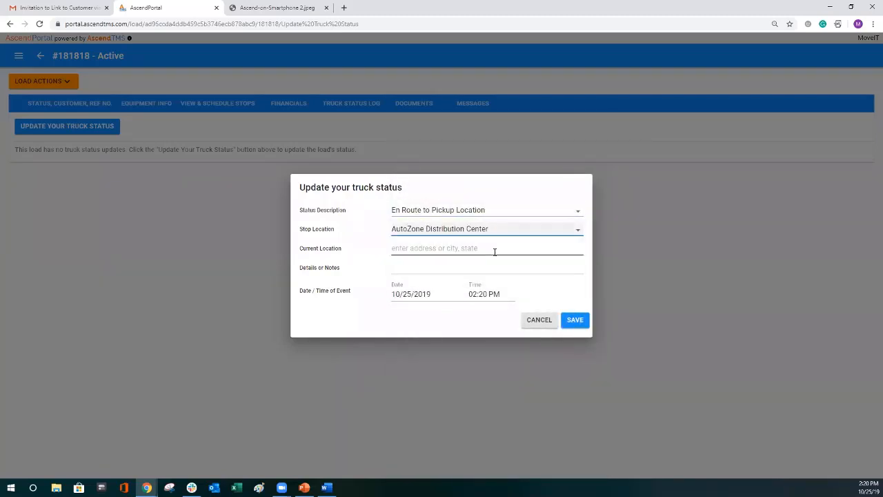
left_click(576, 320)
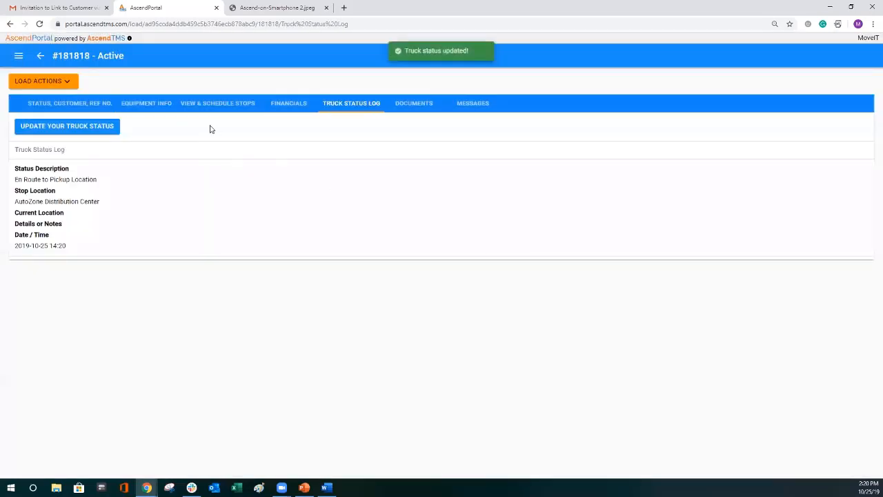
left_click(40, 55)
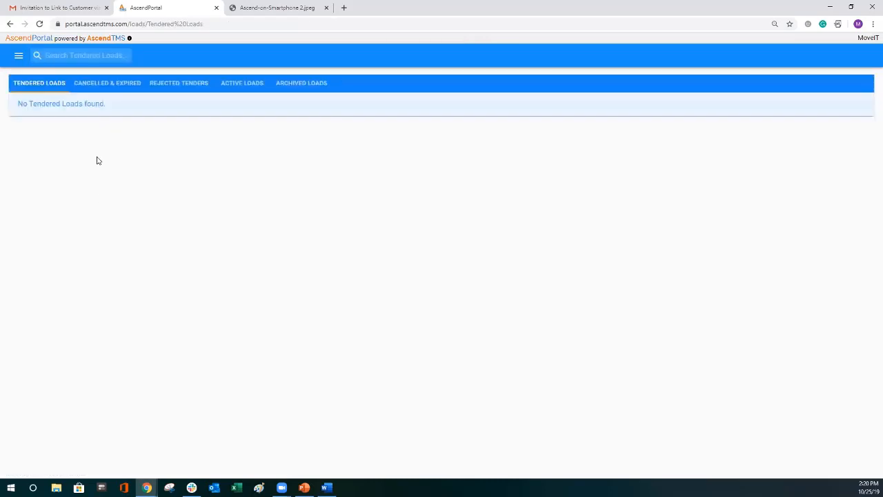
left_click(236, 85)
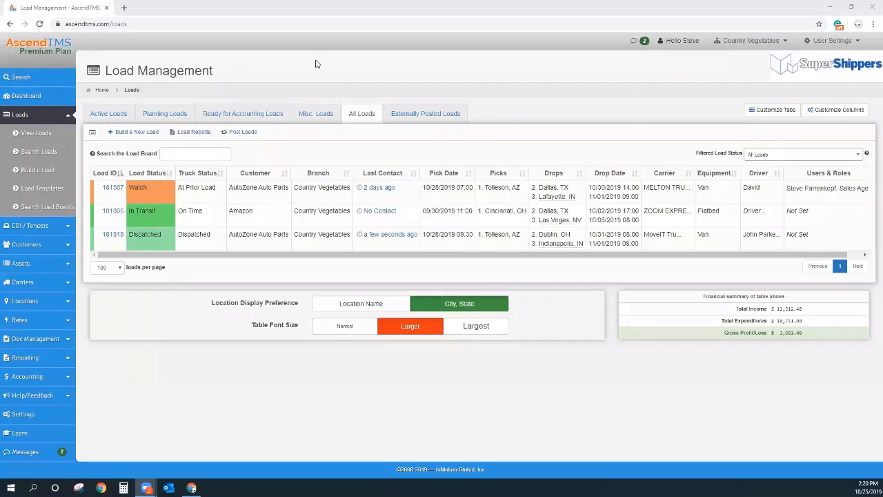
Step: Switch to AscendTMS, read the automated alerts about the accepted tender and truck status, delete all messages, and return to the load board
left_click(26, 452)
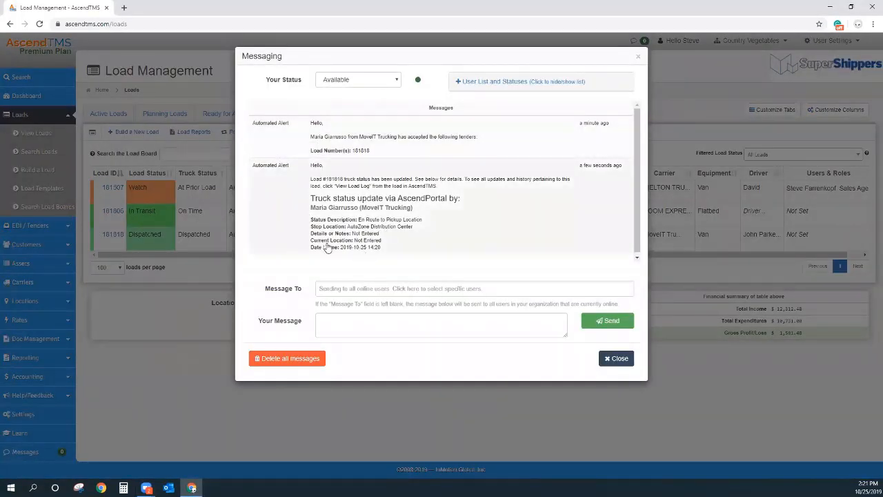
scroll(364, 241, "down", 1)
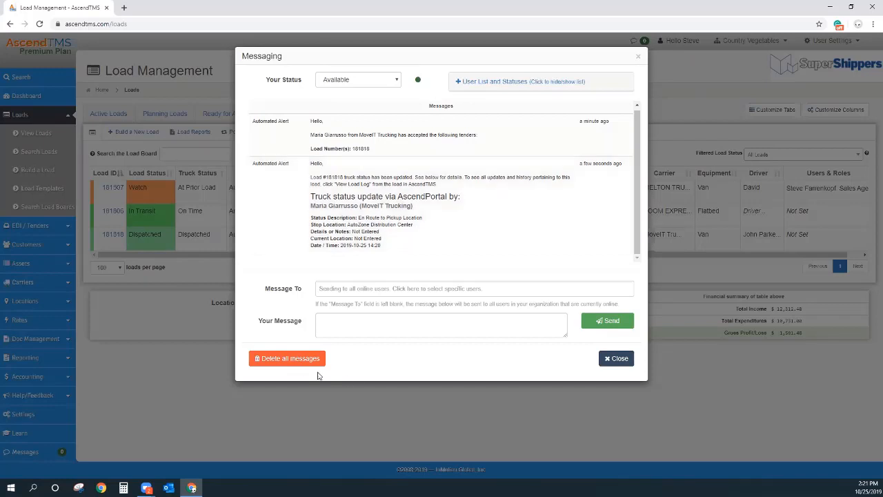
left_click(288, 359)
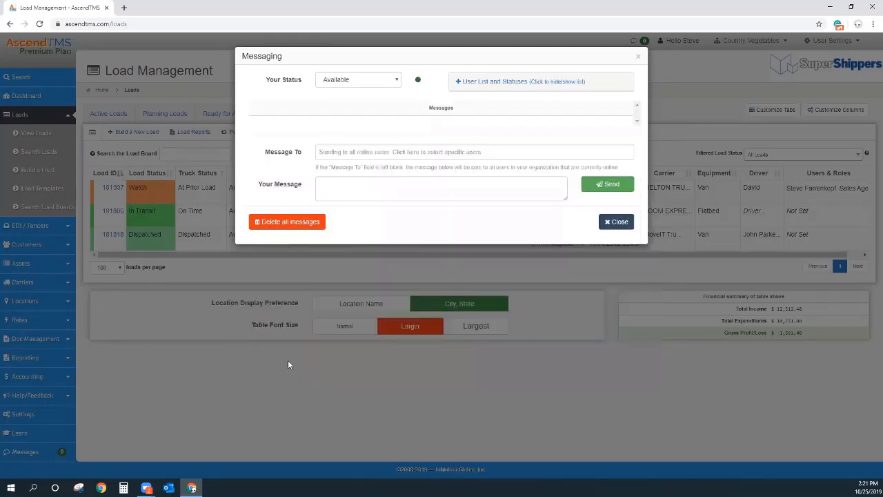
left_click(616, 221)
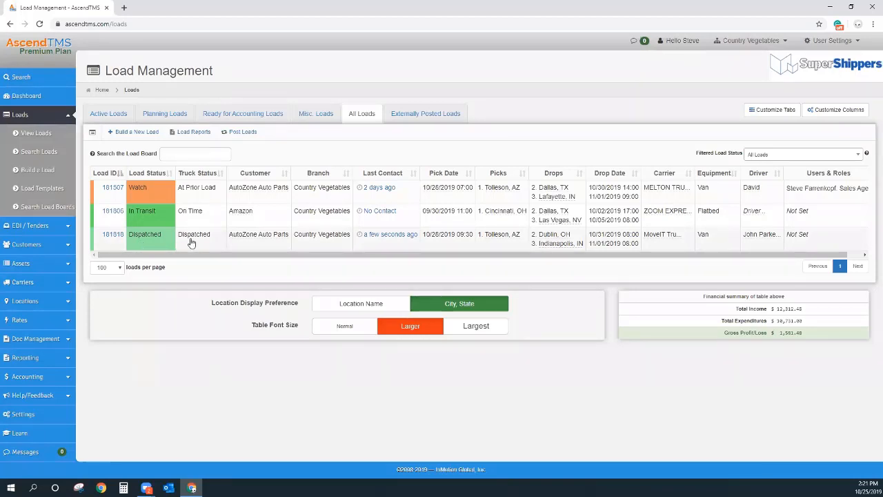
mouse_move(378, 237)
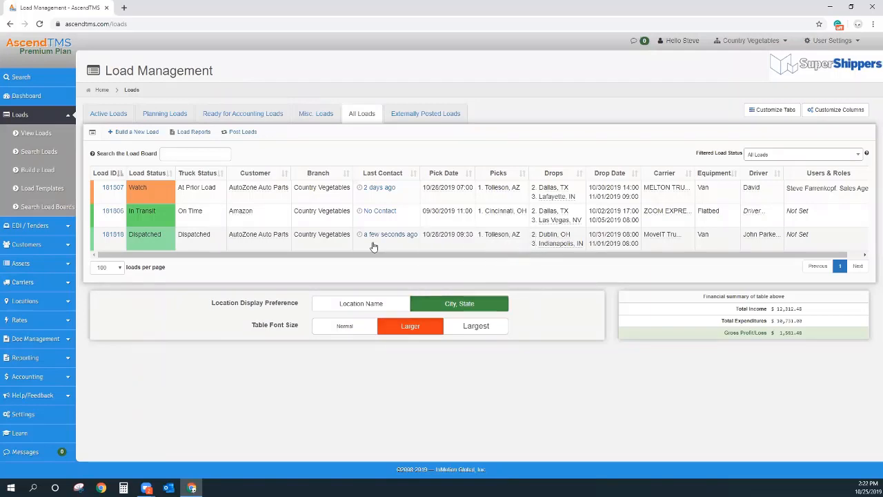
Step: Open the dispatched MoveIT Trucking load for editing and review its carrier, driver, power unit and trailer information
left_click(374, 247)
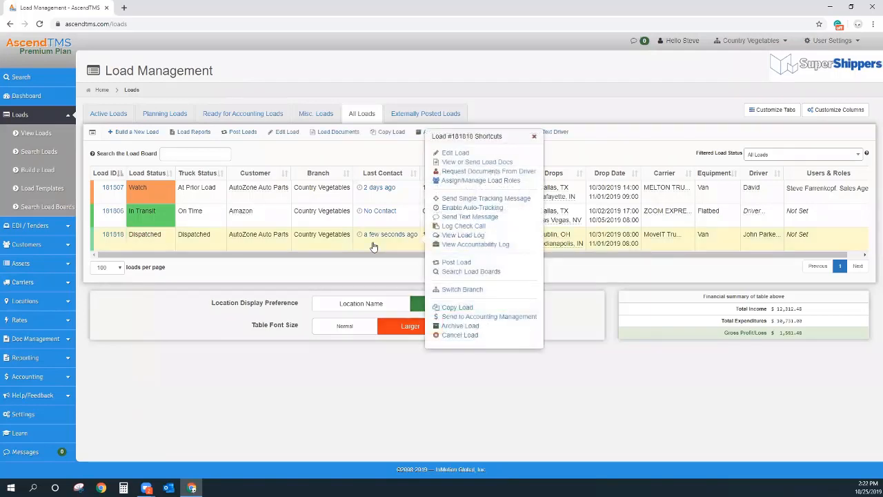
left_click(453, 156)
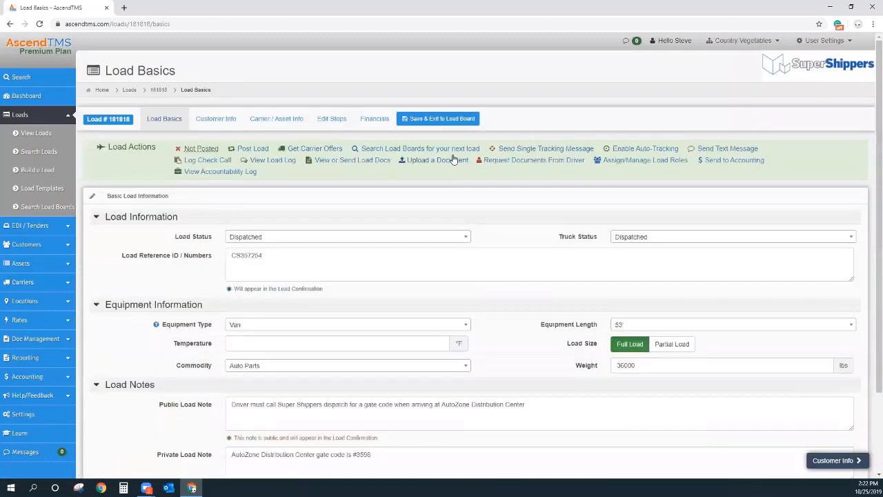
left_click(269, 121)
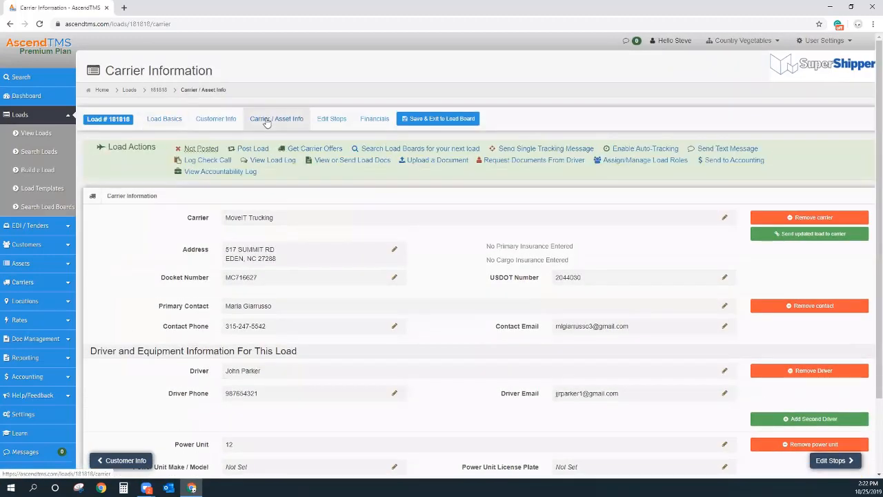
scroll(431, 228, "down", 2)
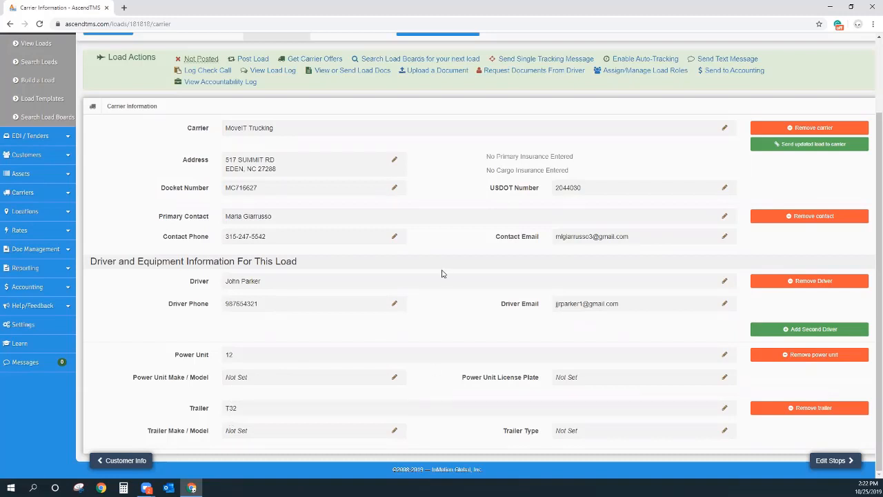
scroll(436, 243, "up", 3)
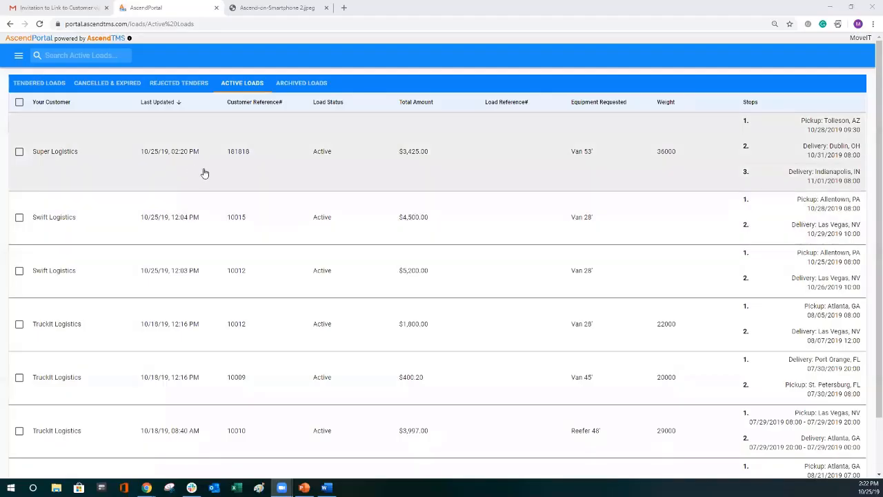
Step: Switch to AscendPortal and save a truck status update of "Completed Unloading at Delivery Location" for the last AutoZone Auto Parts stop of Super Logistics' active load
left_click(275, 173)
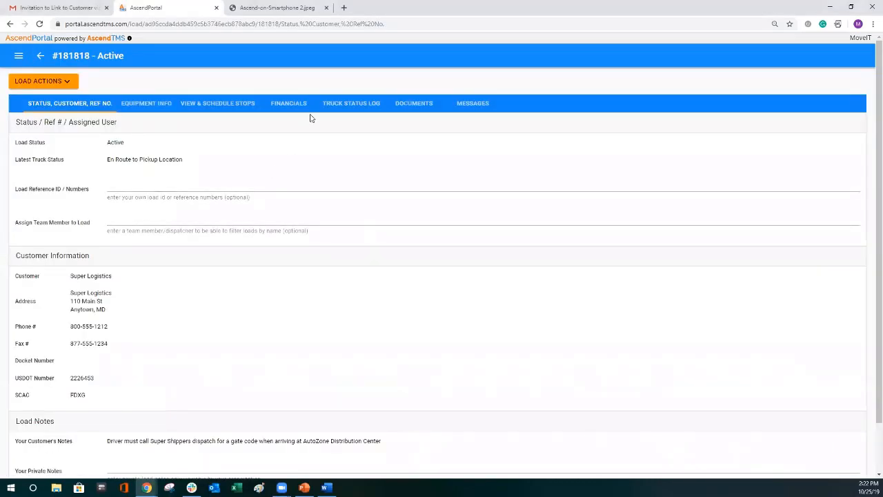
left_click(363, 105)
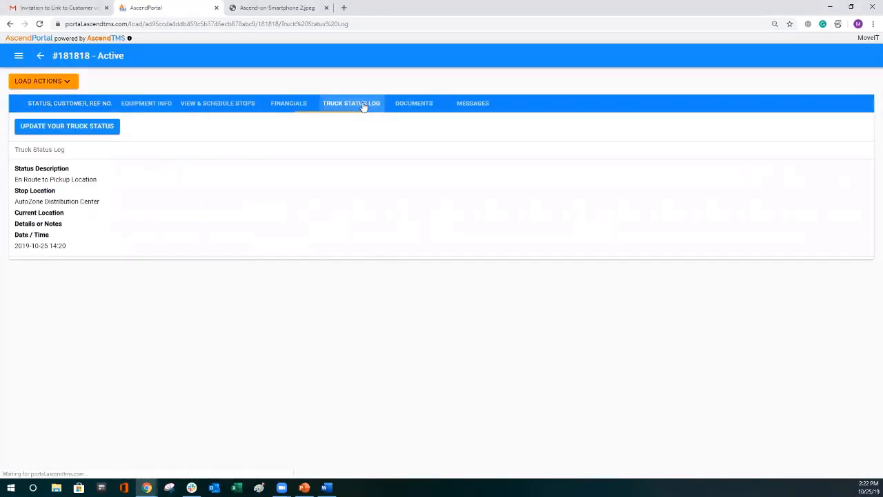
left_click(78, 128)
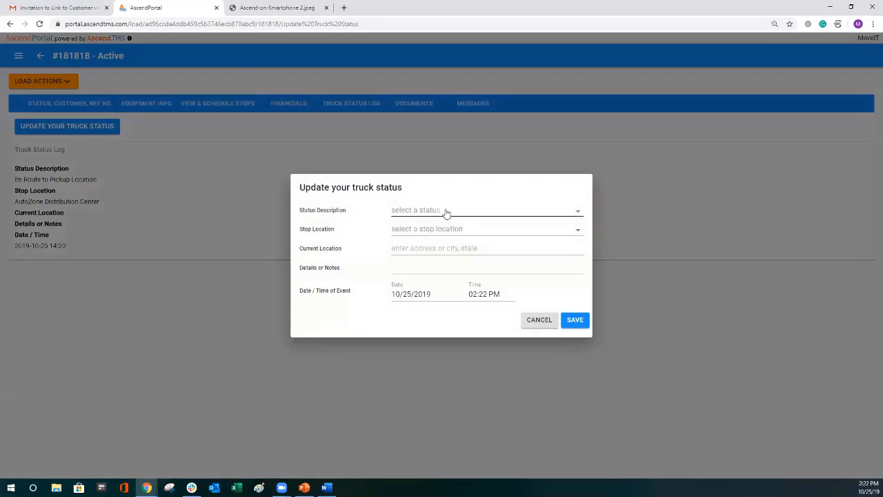
left_click(445, 212)
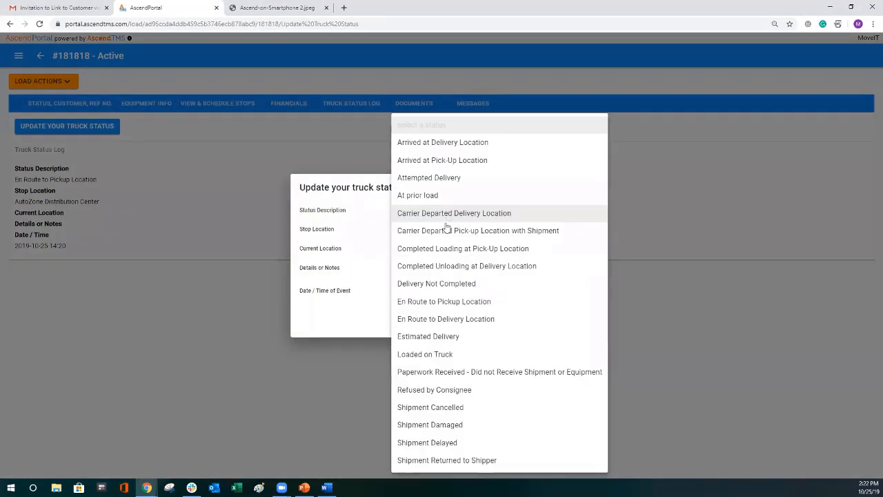
left_click(451, 266)
left_click(494, 239)
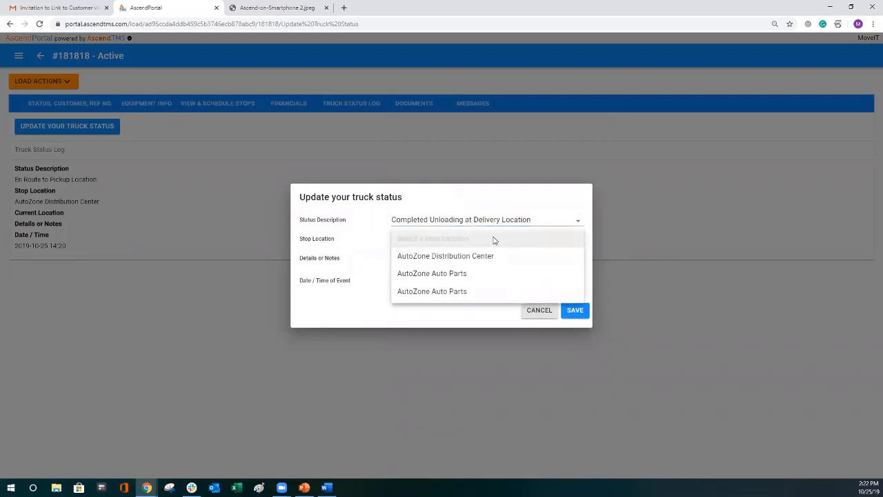
left_click(568, 224)
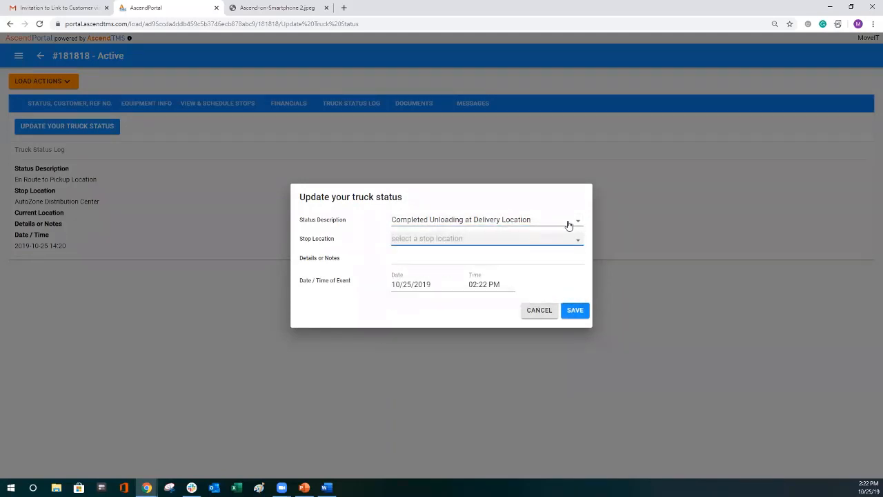
left_click(571, 223)
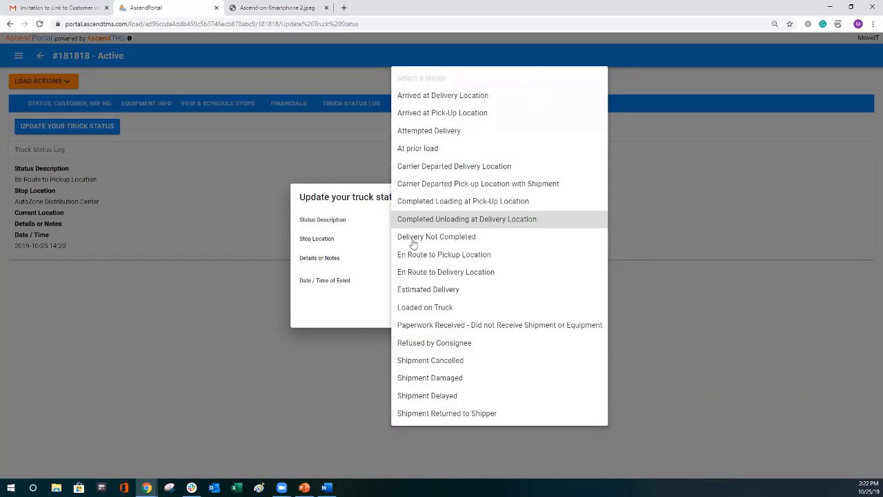
left_click(458, 221)
left_click(449, 238)
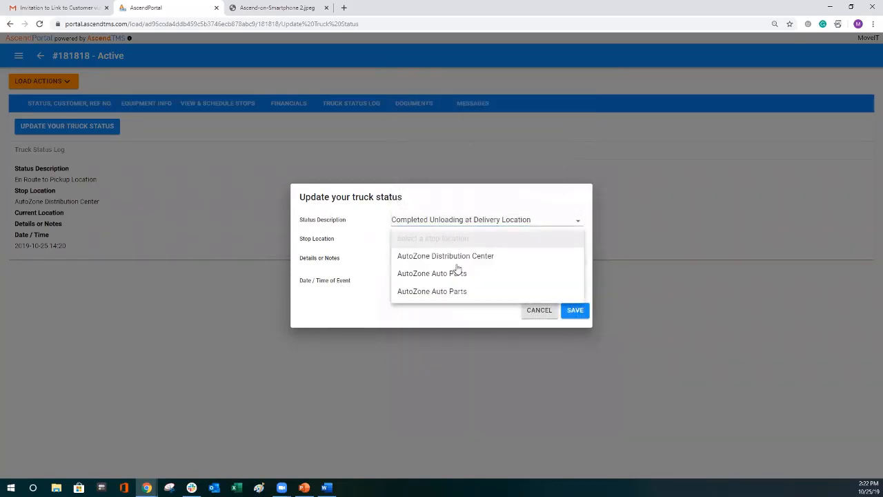
left_click(460, 293)
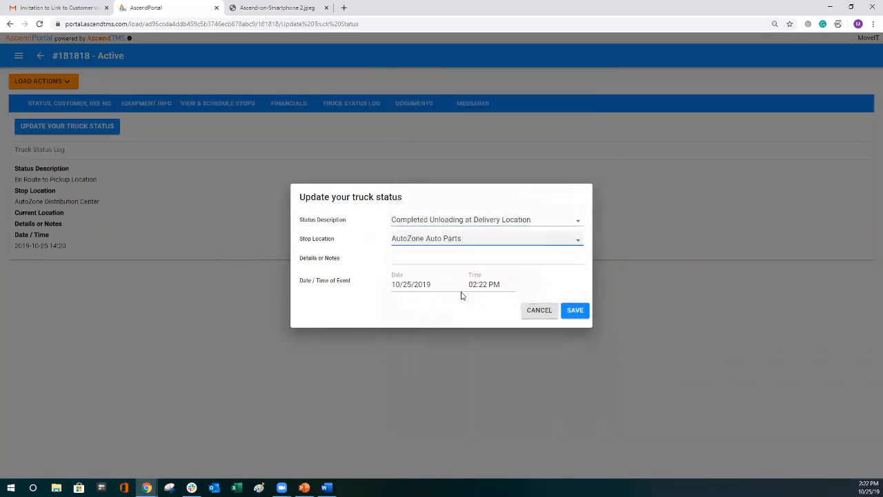
left_click(580, 313)
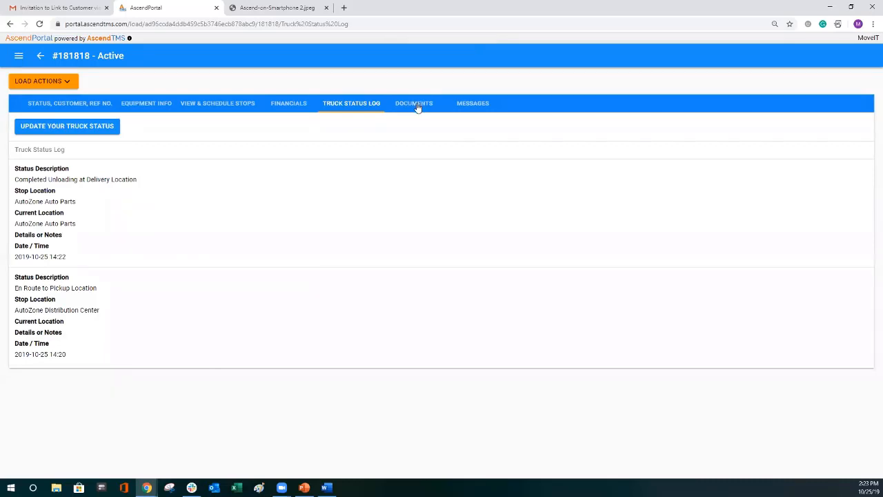
Step: Upload the POD image from the Super Logistics folder to the load's documents with document type POD (Proof Of Delivery)
left_click(417, 104)
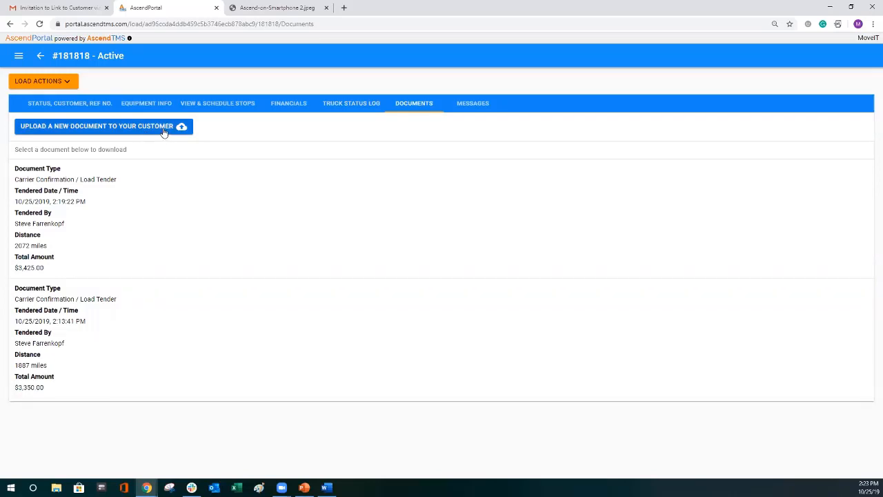
left_click(164, 132)
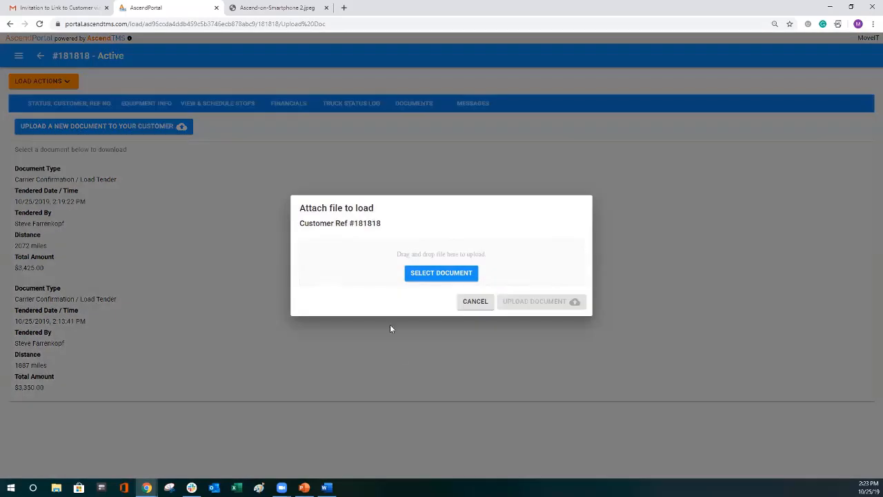
left_click(448, 274)
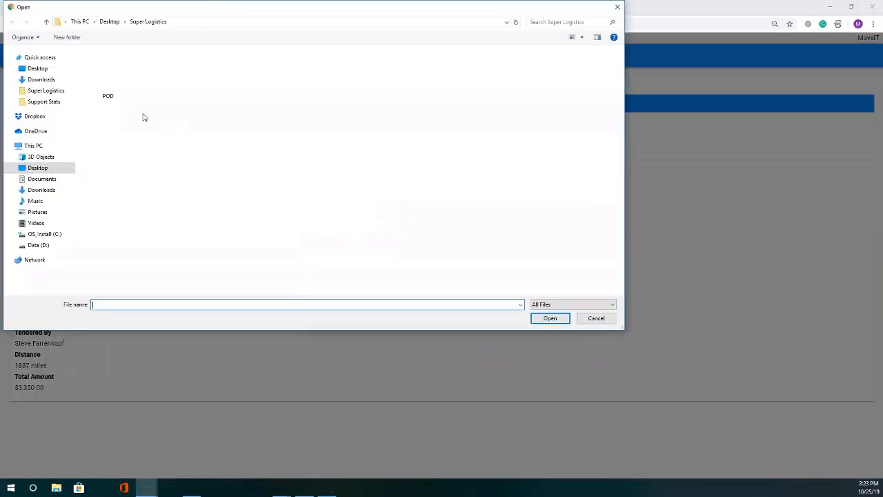
left_click(99, 67)
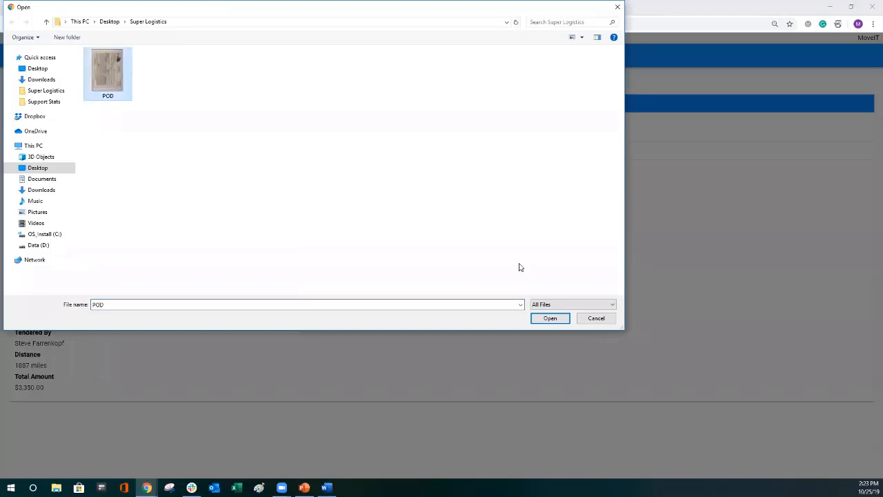
left_click(550, 318)
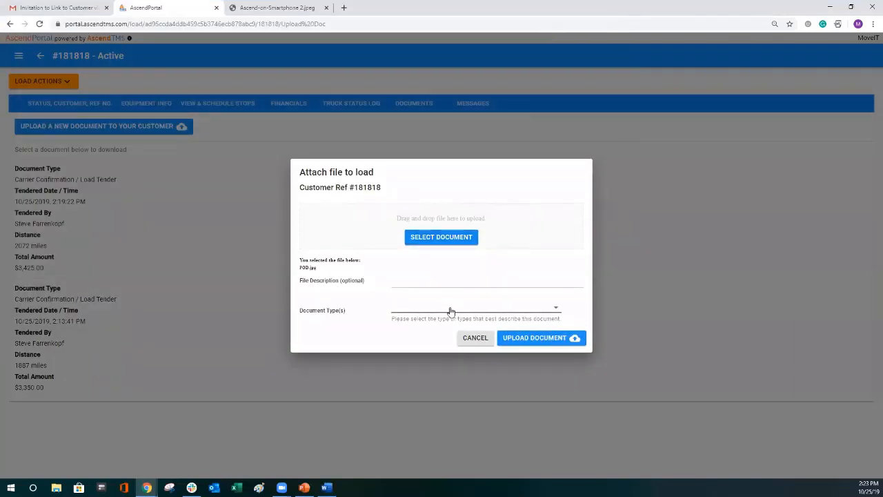
left_click(449, 311)
left_click(445, 324)
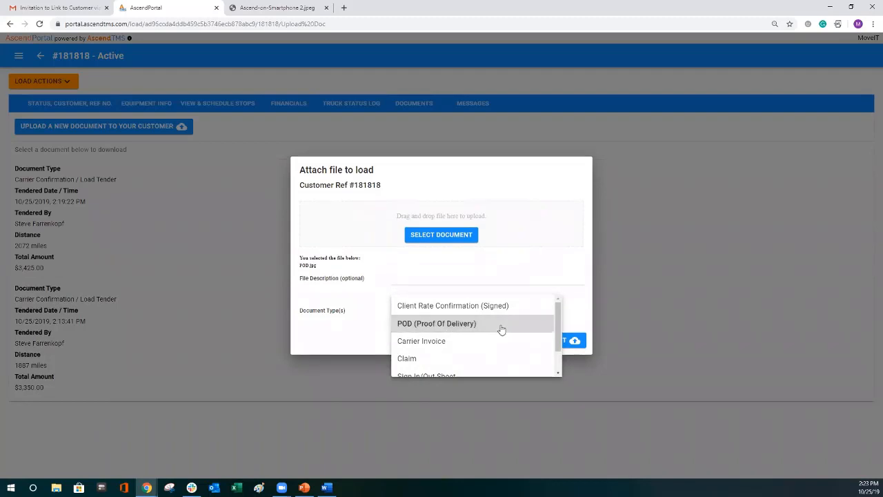
left_click(575, 317)
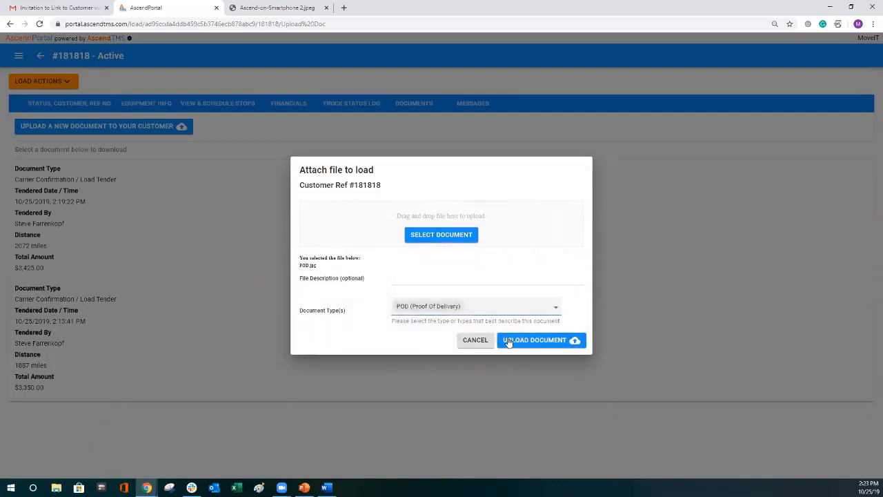
left_click(523, 342)
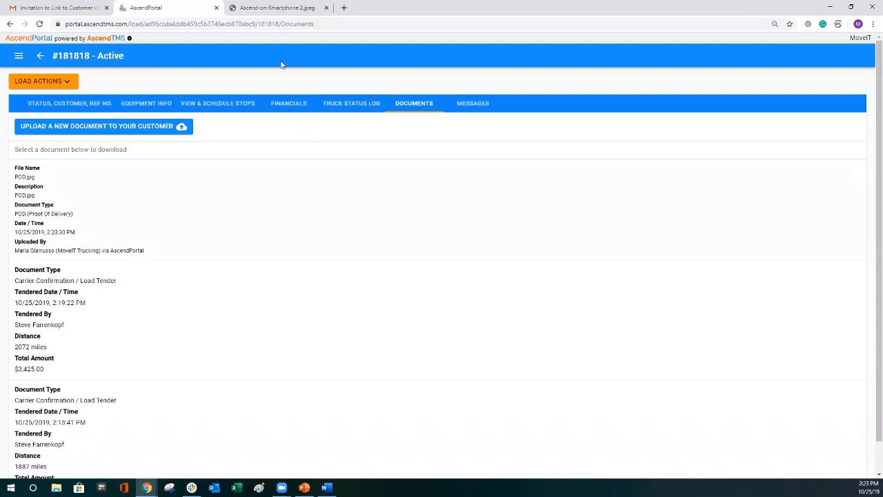
Step: View the Ascend-on-Smartphone document showing the mobile stop schedule, and return to AscendPortal
left_click(291, 7)
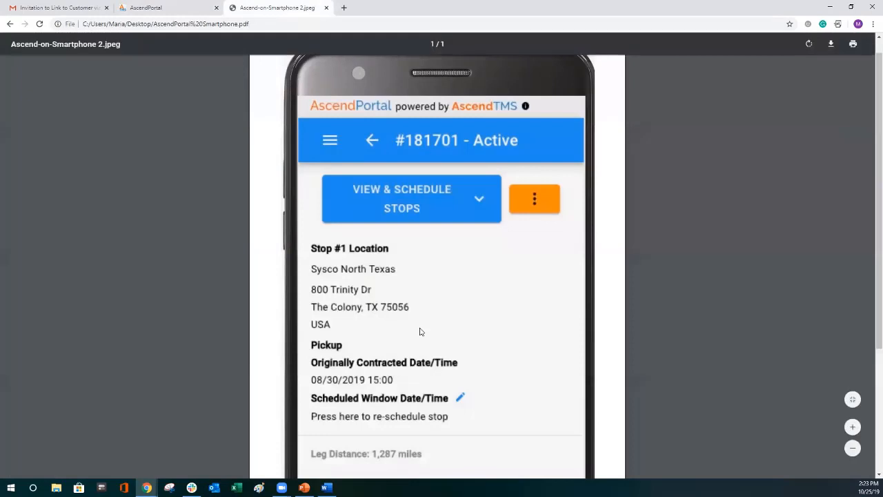
scroll(420, 332, "down", 1)
scroll(420, 332, "down", 2)
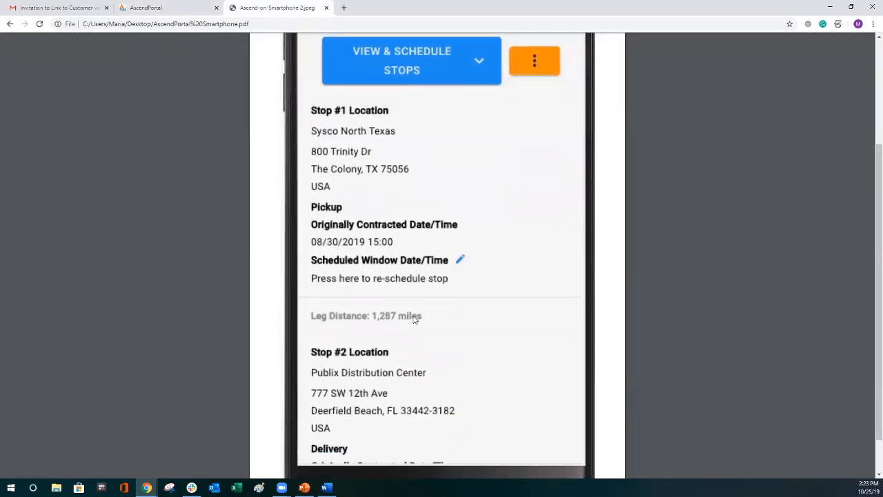
left_click(175, 12)
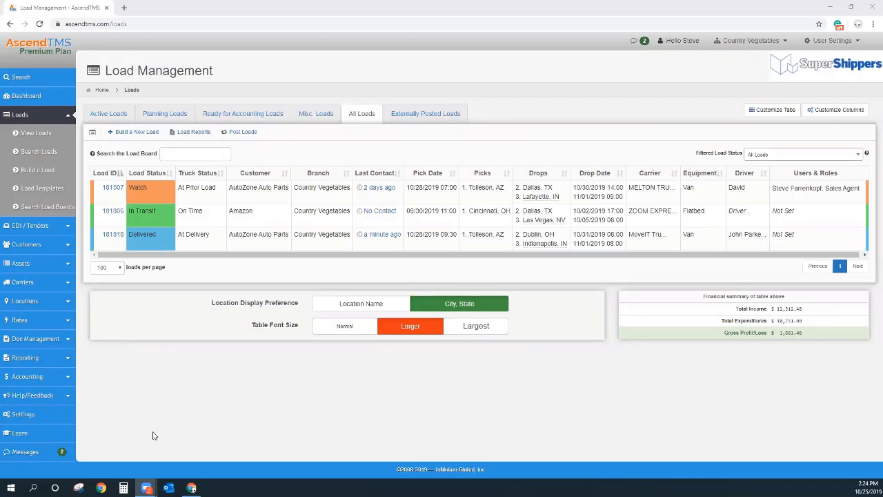
Step: Switch to AscendTMS, read the automated alerts about the truck status and uploaded document, delete all messages, and close the messaging window
left_click(28, 452)
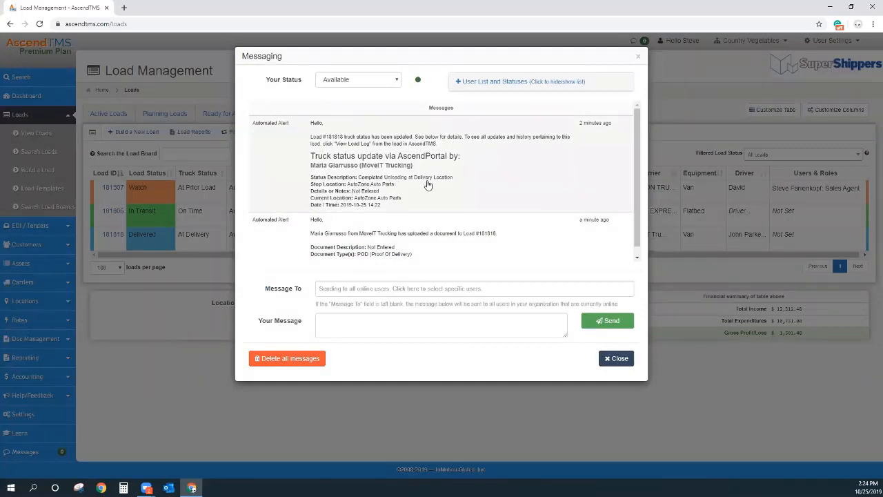
scroll(427, 183, "down", 1)
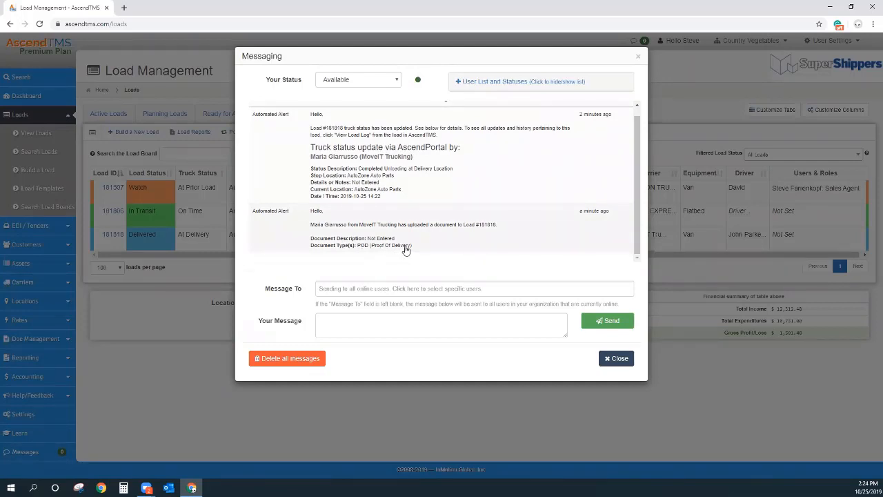
left_click(293, 358)
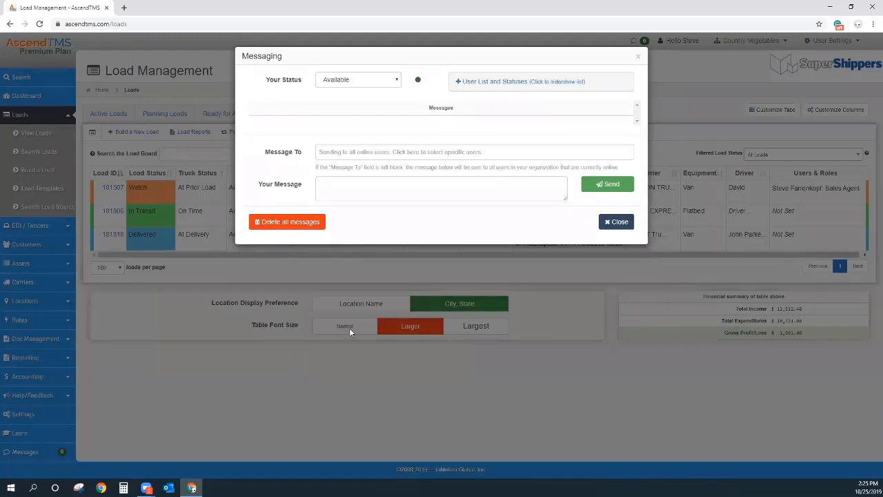
left_click(638, 56)
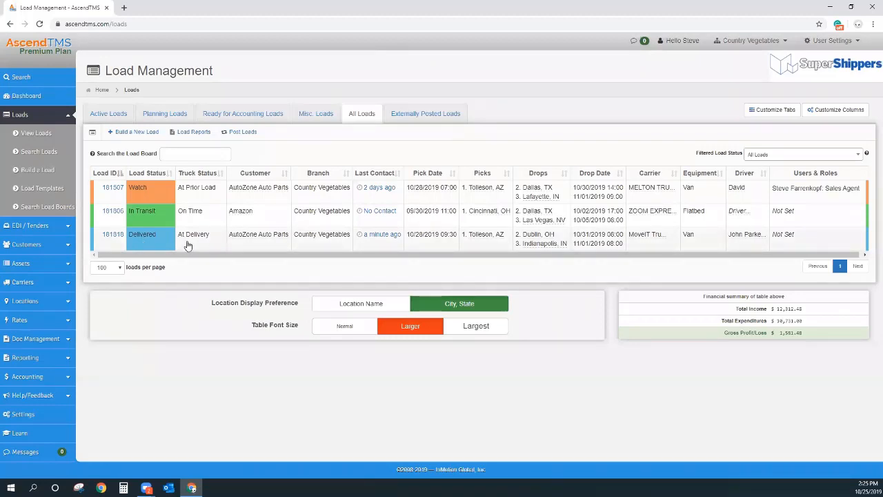
Step: Check the delivered MoveIT Trucking load's last contact details, open its documents, and preview POD.jpg
mouse_move(373, 238)
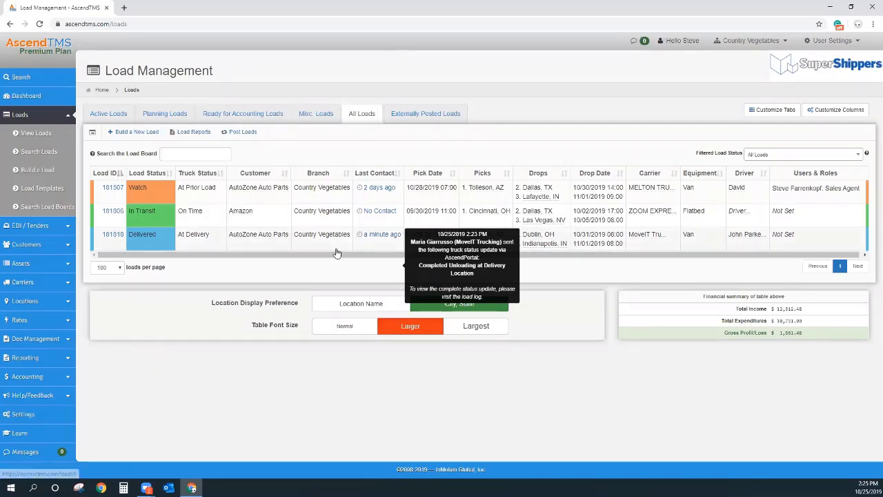
left_click(364, 242)
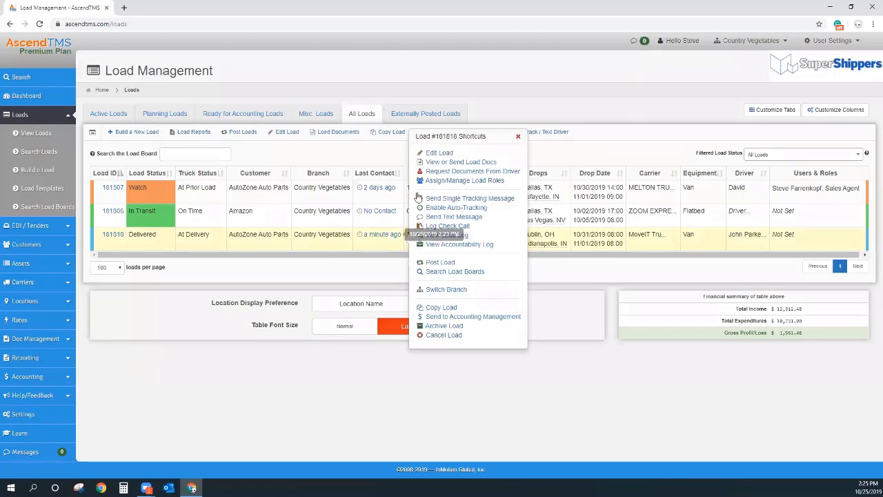
left_click(433, 163)
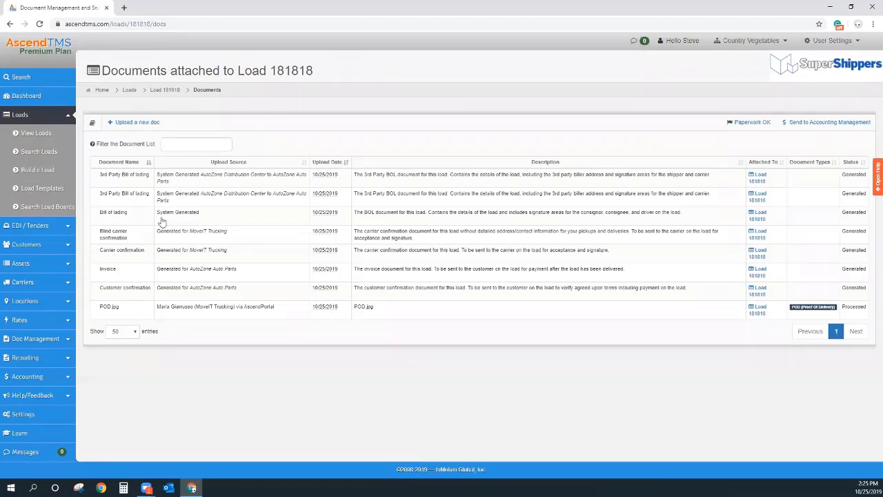
left_click(110, 312)
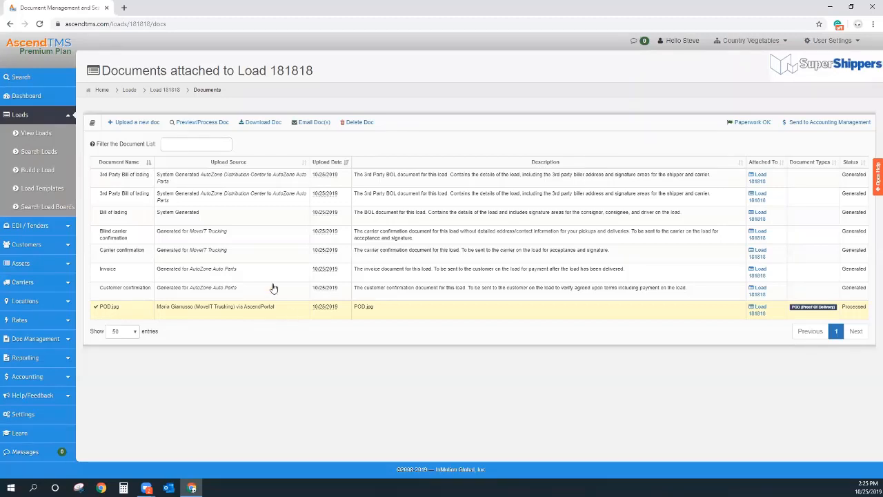
left_click(190, 123)
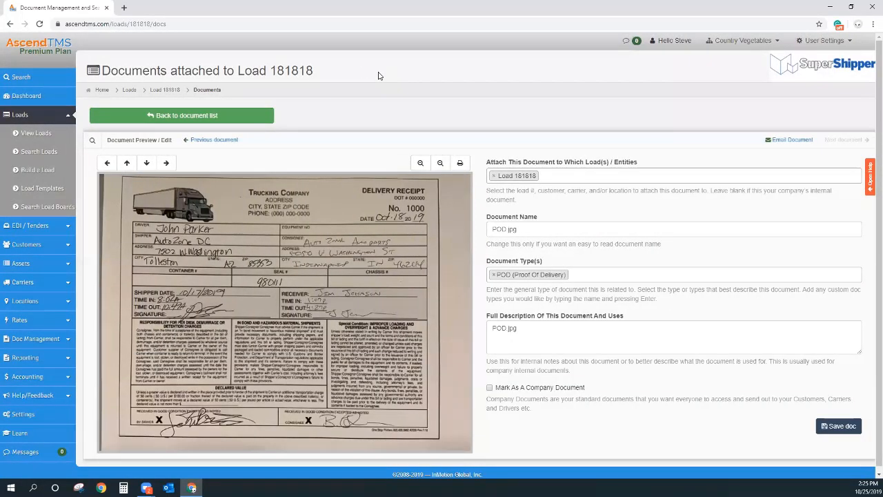
scroll(414, 103, "down", 1)
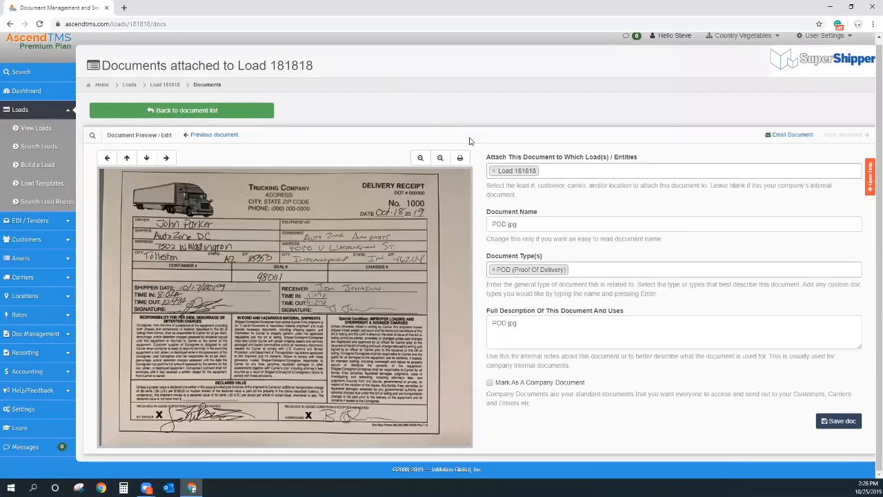